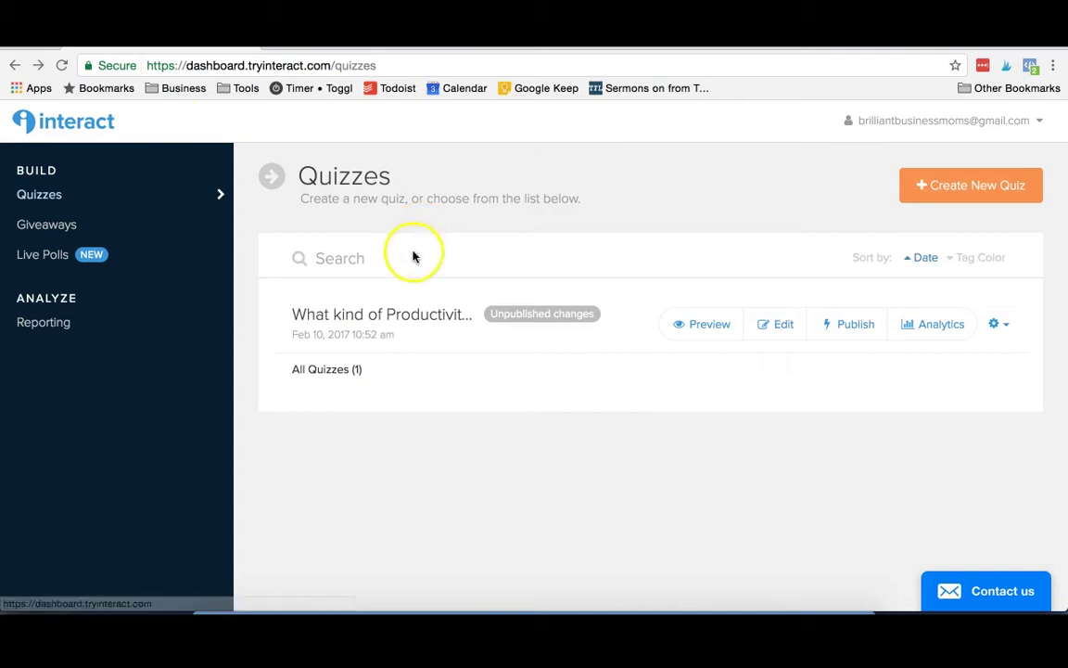
# - Open the 'What kind of Productivity Diva are you?' quiz in the quiz builder
pyautogui.click(406, 320)
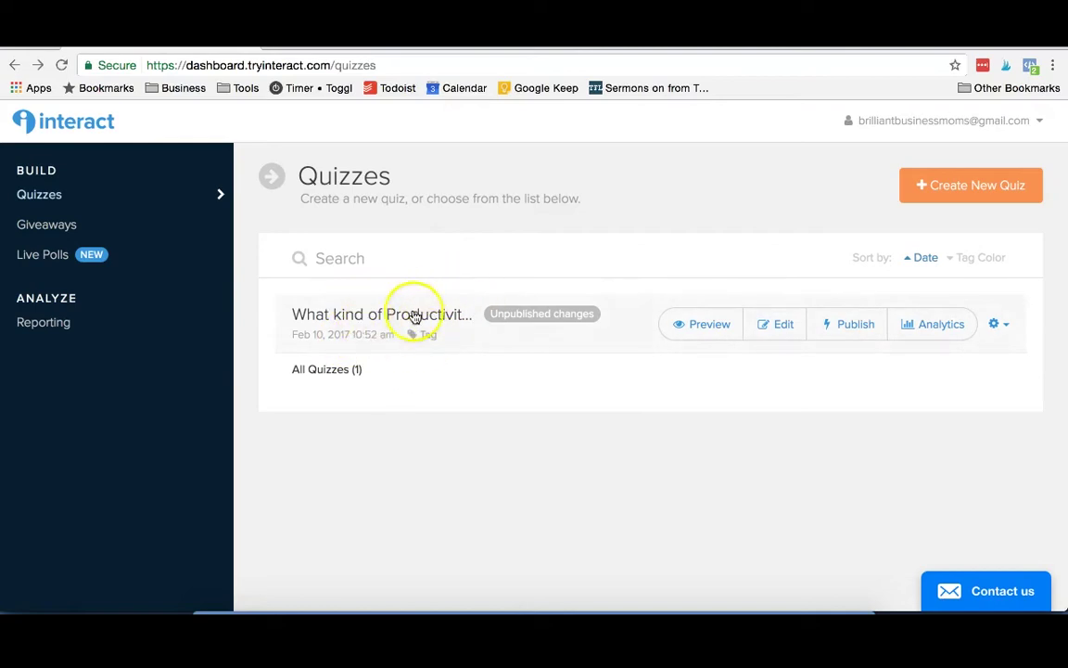
pyautogui.click(775, 325)
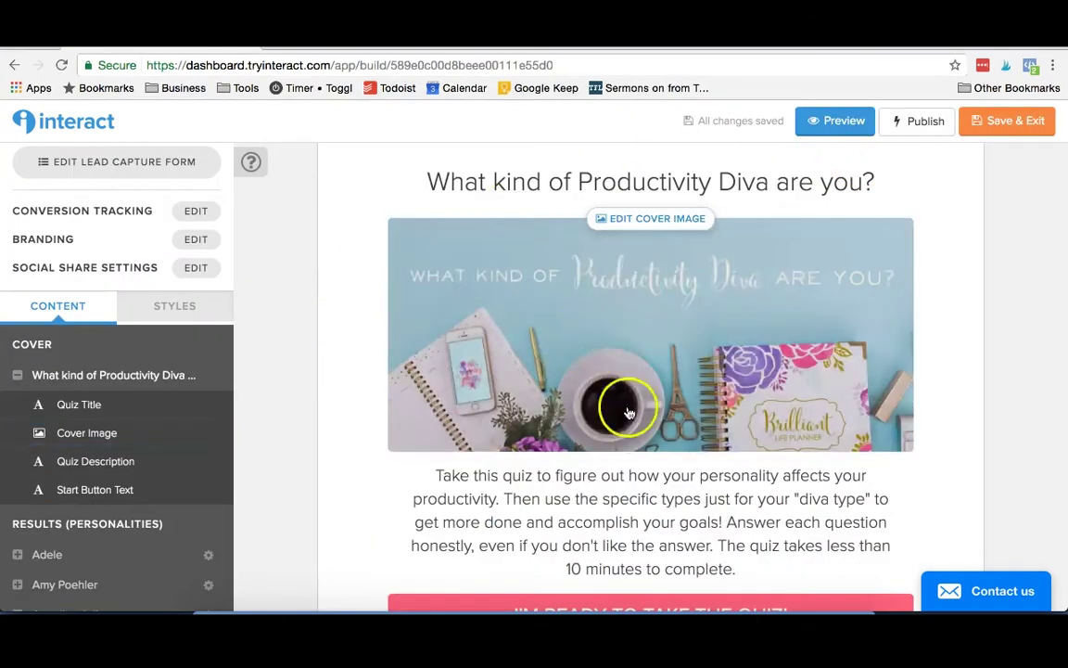
pyautogui.scroll(2, 863, 269)
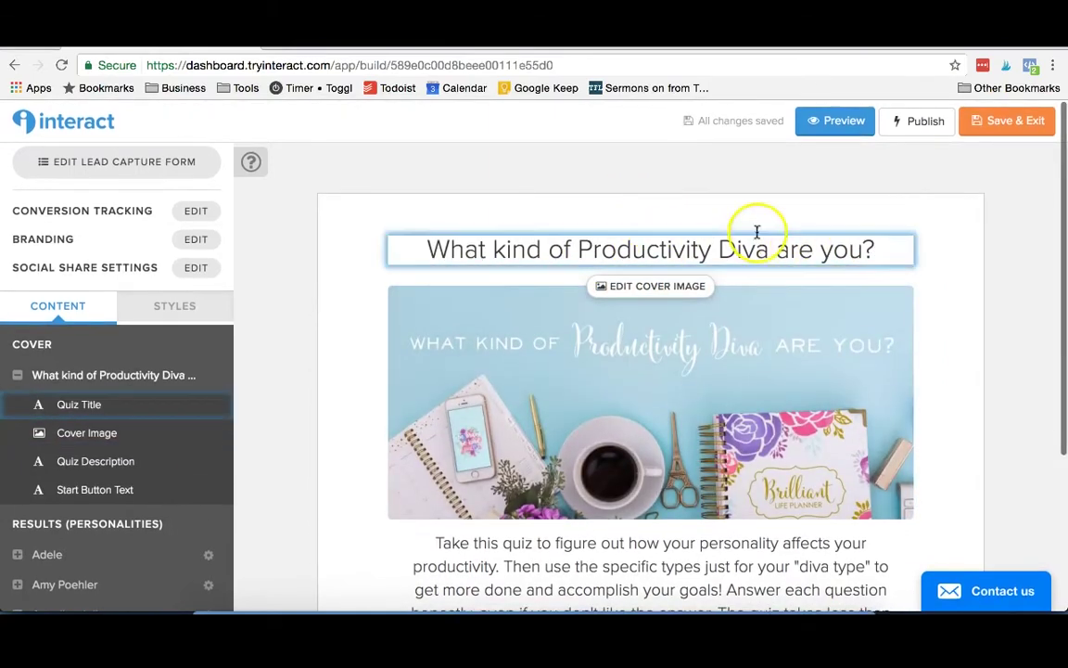
pyautogui.scroll(-1, 816, 278)
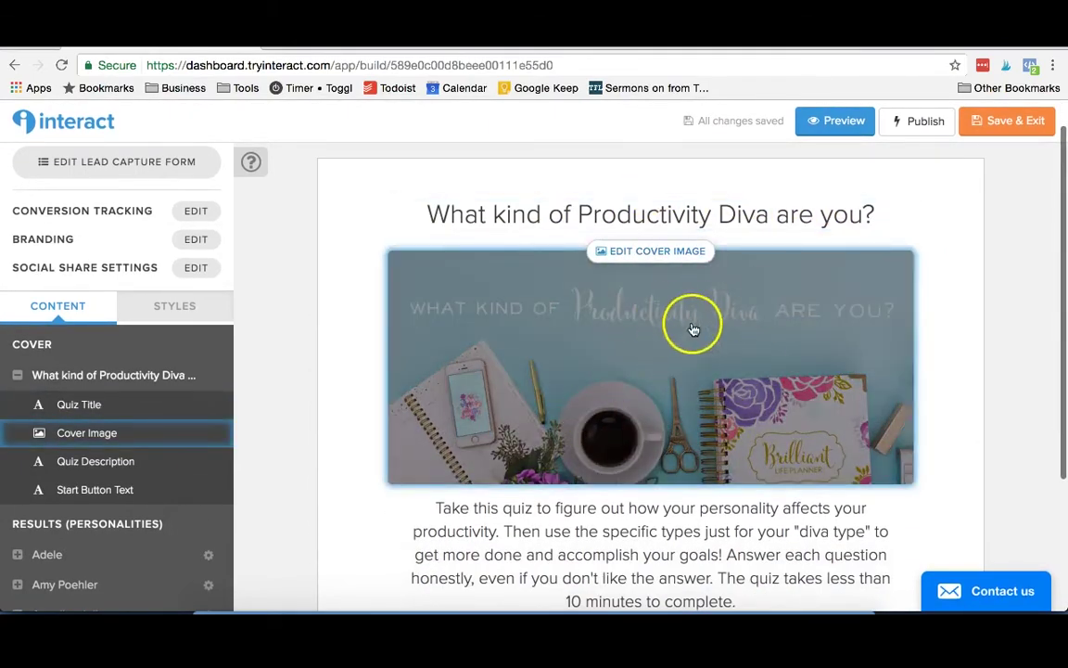
pyautogui.scroll(-5, 962, 373)
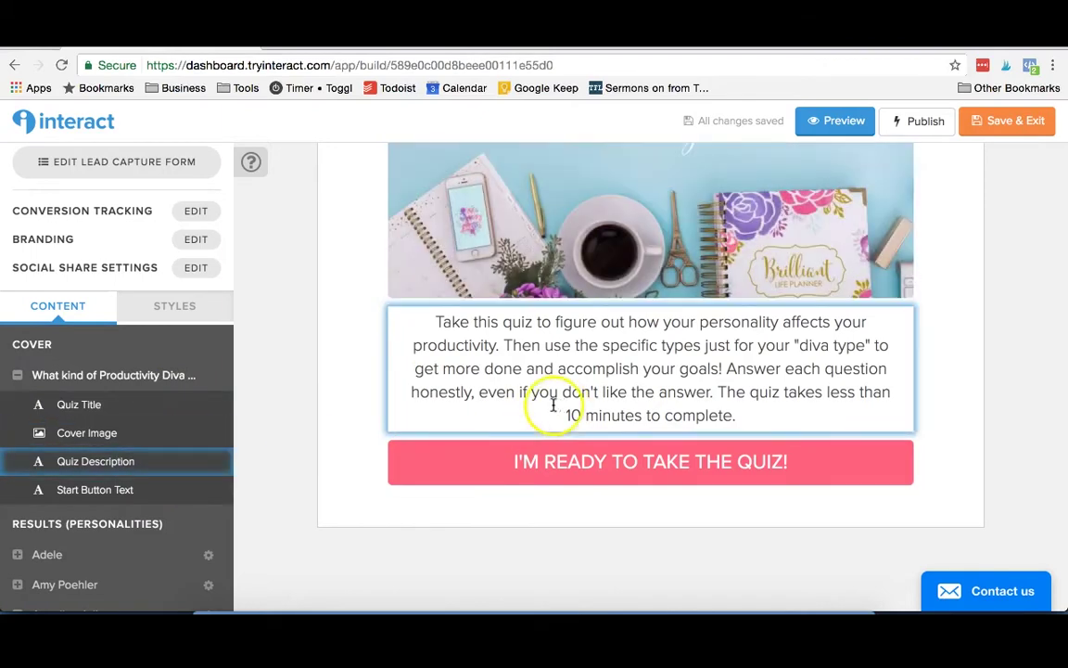
pyautogui.scroll(2, 701, 444)
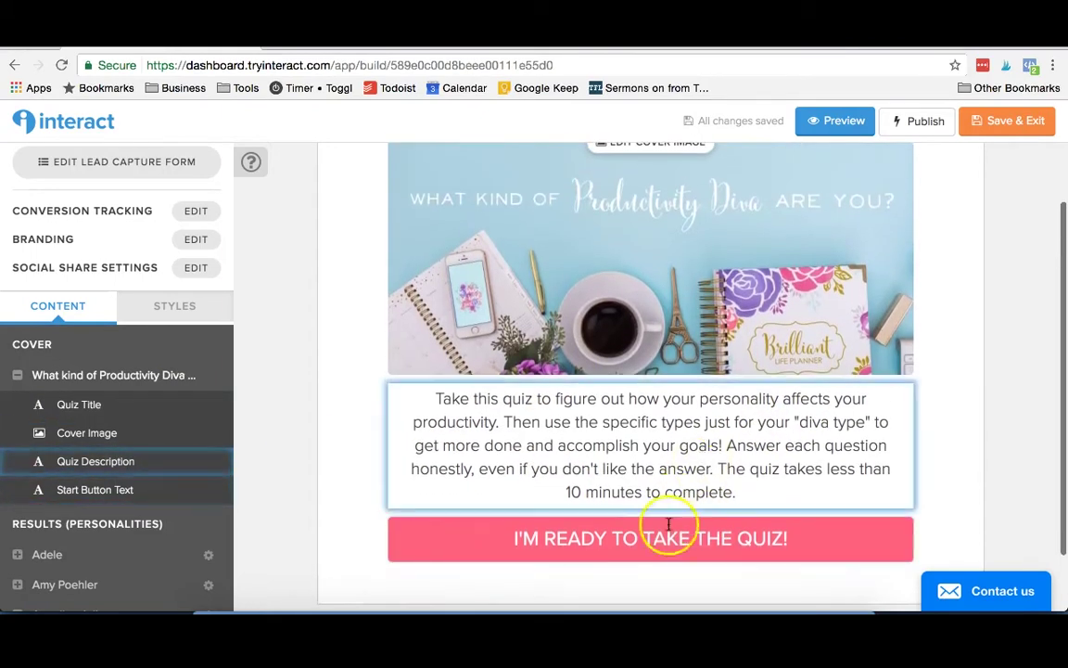
pyautogui.scroll(-2, 669, 524)
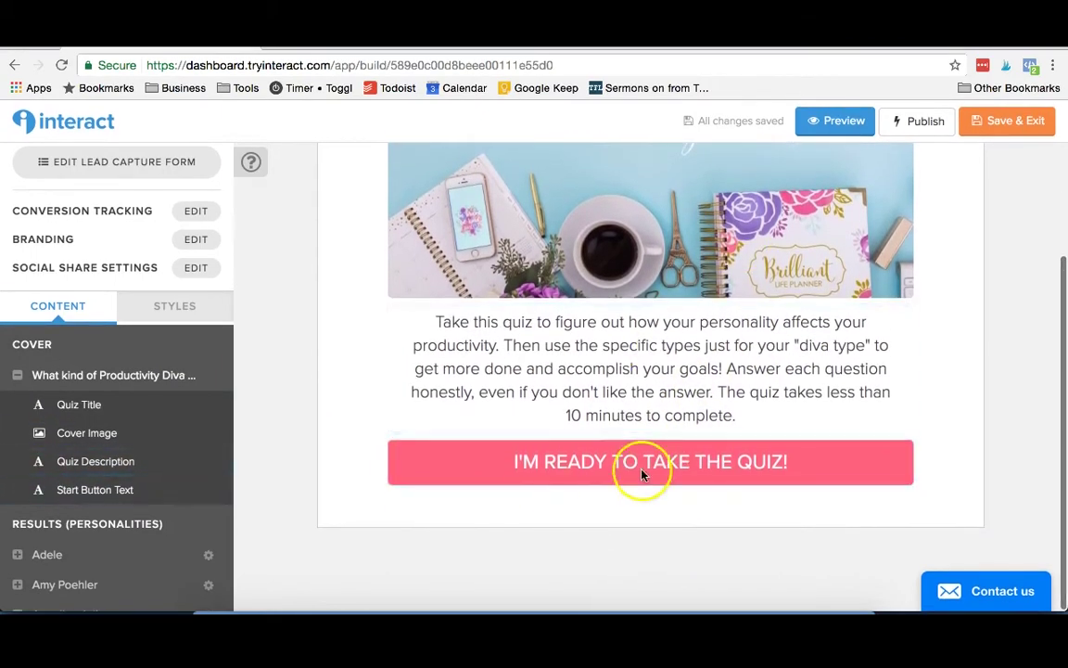
pyautogui.scroll(-3, 166, 435)
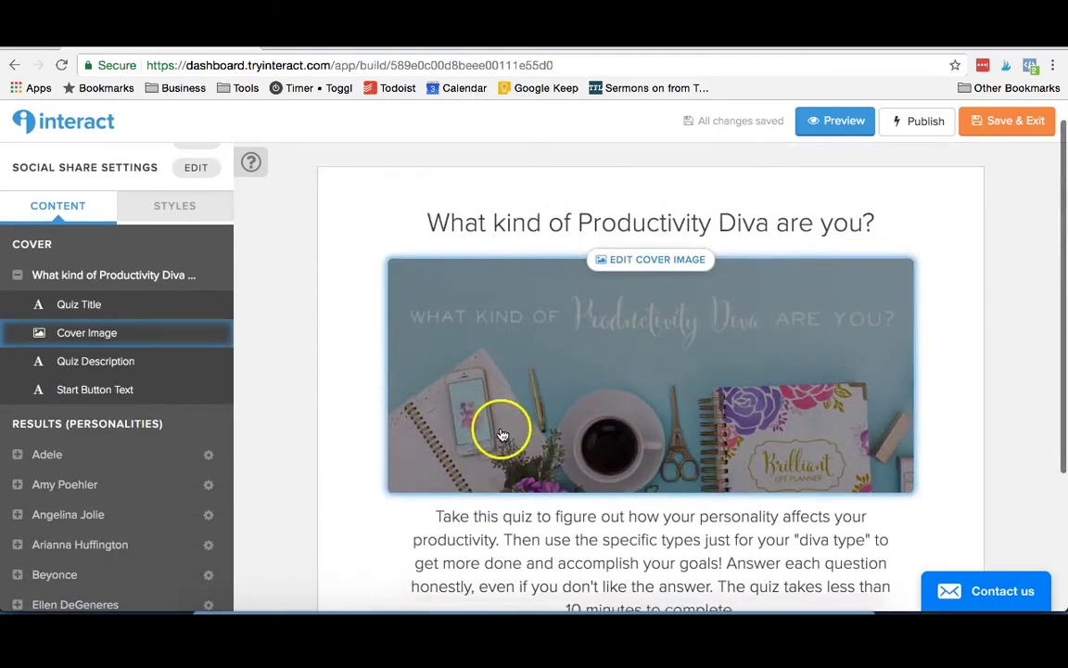
pyautogui.click(121, 364)
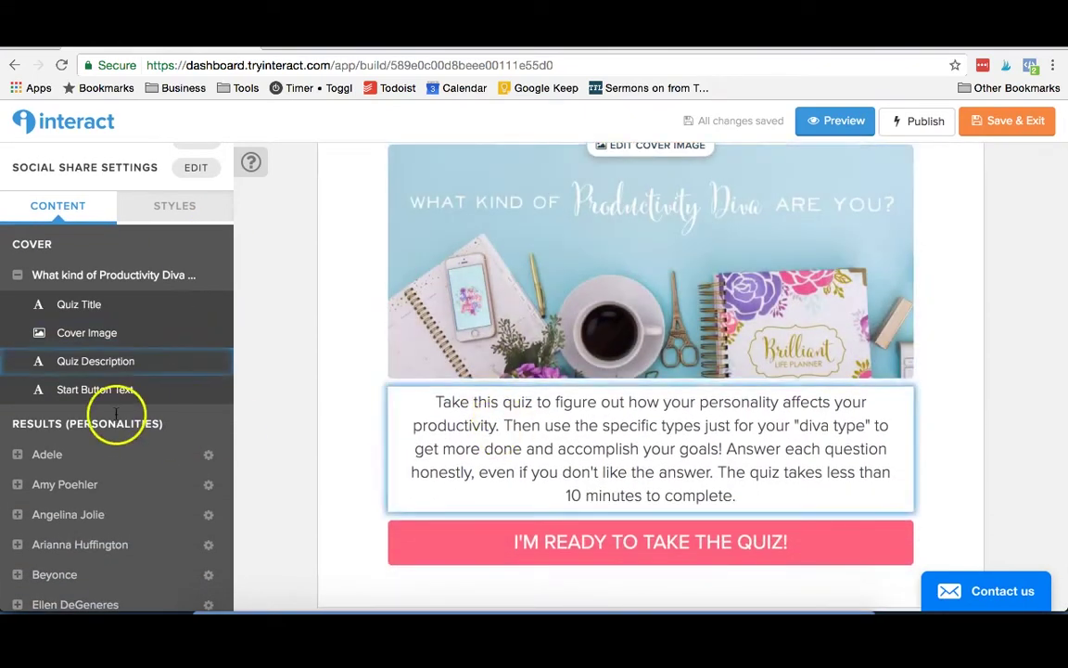
pyautogui.scroll(-3, 116, 413)
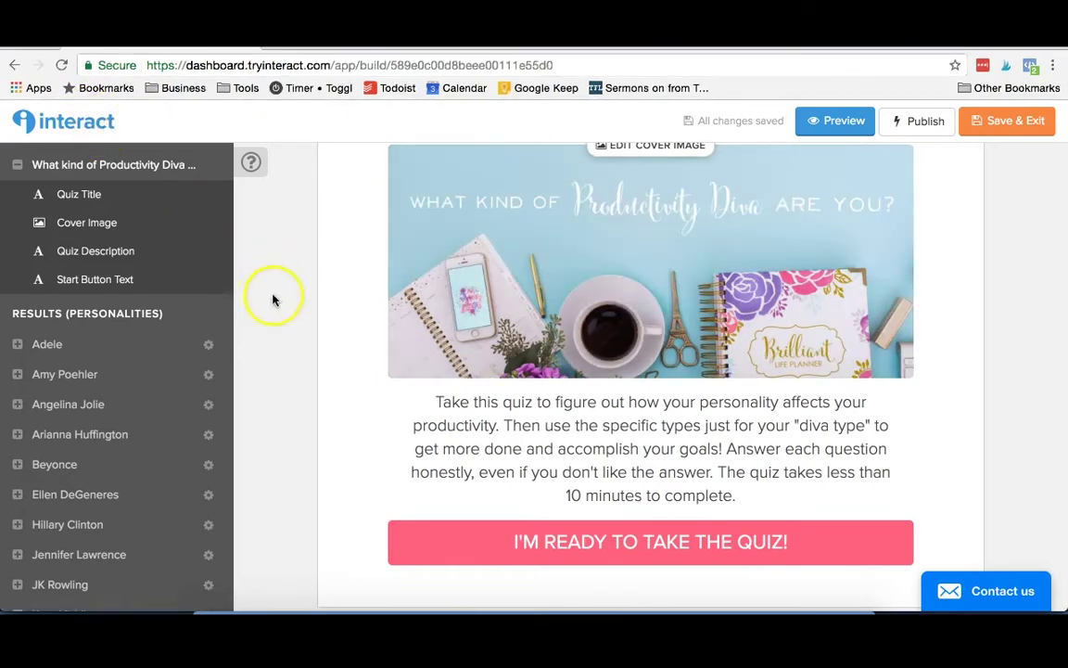
pyautogui.scroll(-1, 261, 371)
pyautogui.scroll(-1, 85, 412)
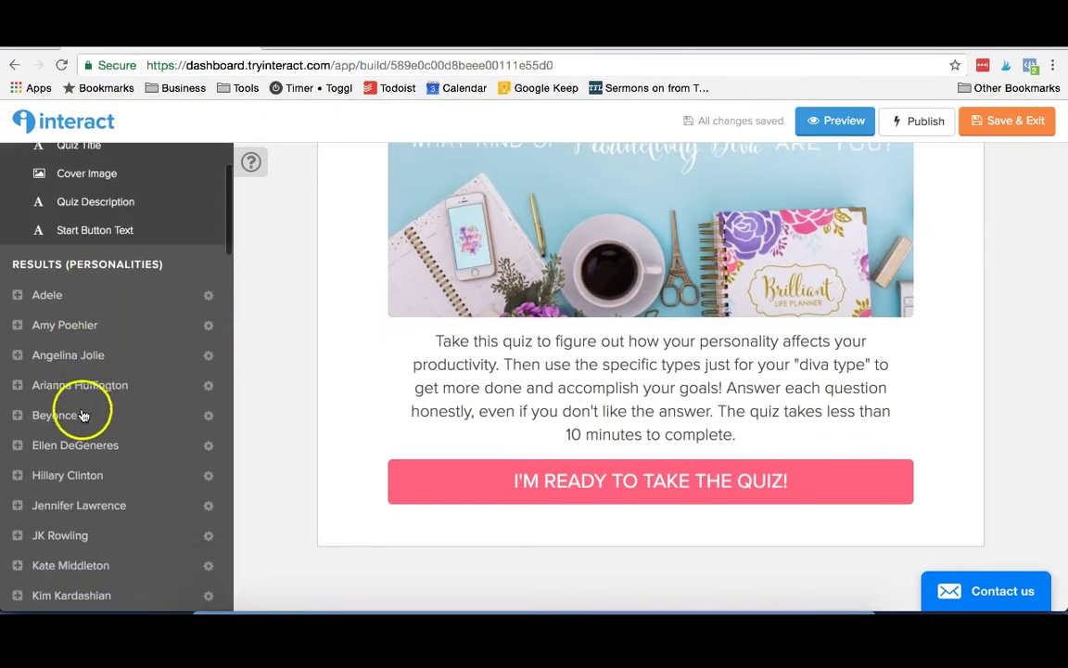
# - Re-crop the Adele result image at the full 1400 × 800 size and save it
pyautogui.click(43, 297)
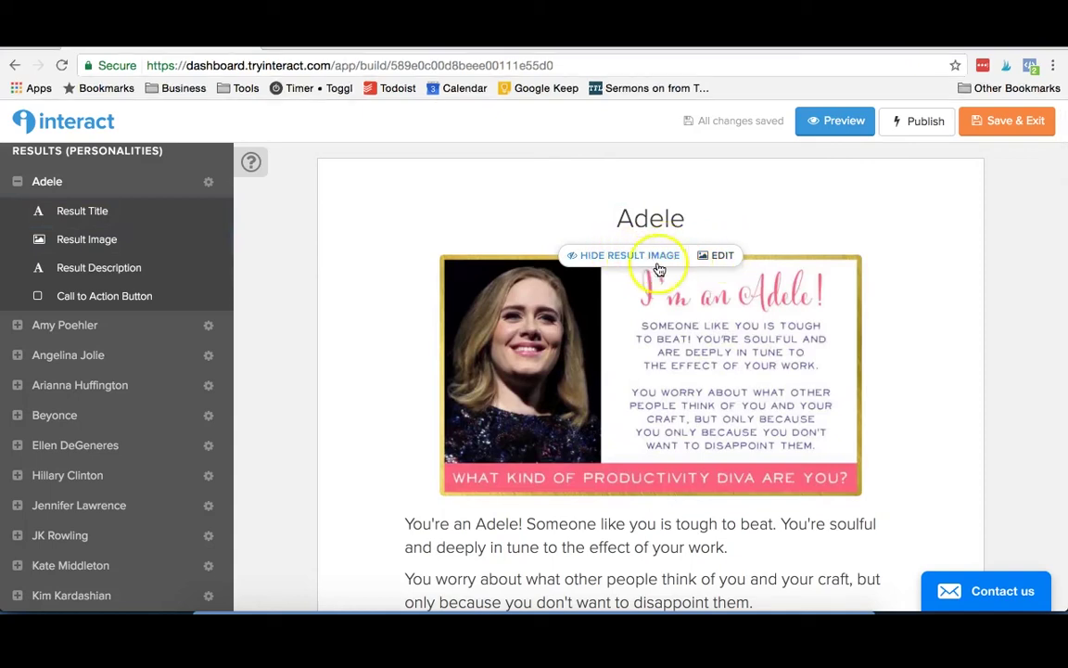
pyautogui.click(674, 267)
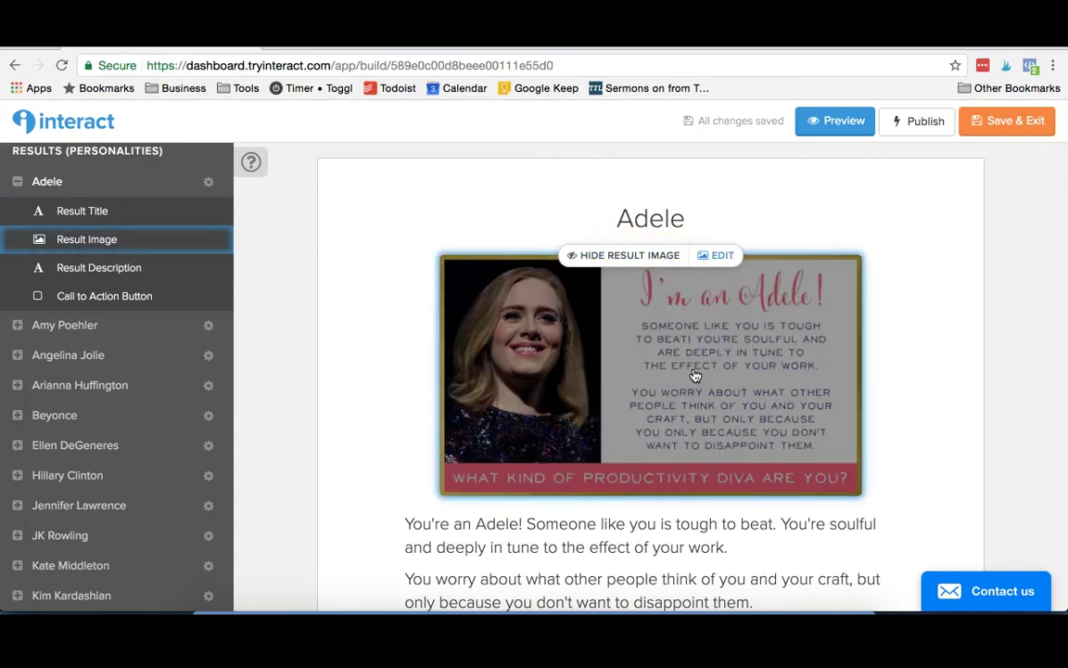
pyautogui.click(722, 252)
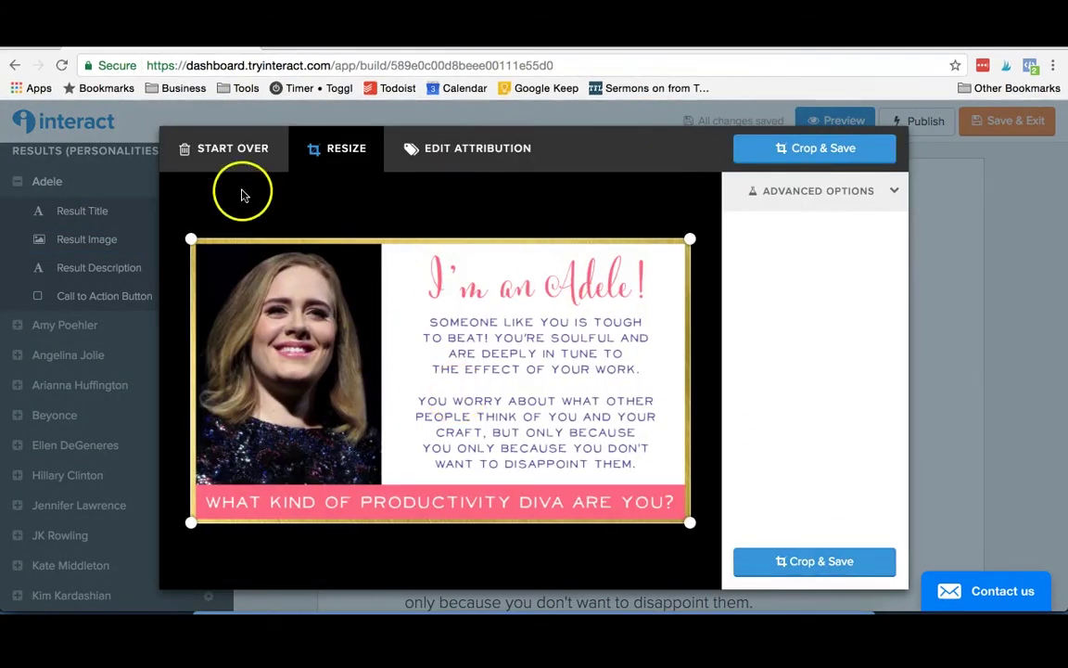
pyautogui.click(868, 192)
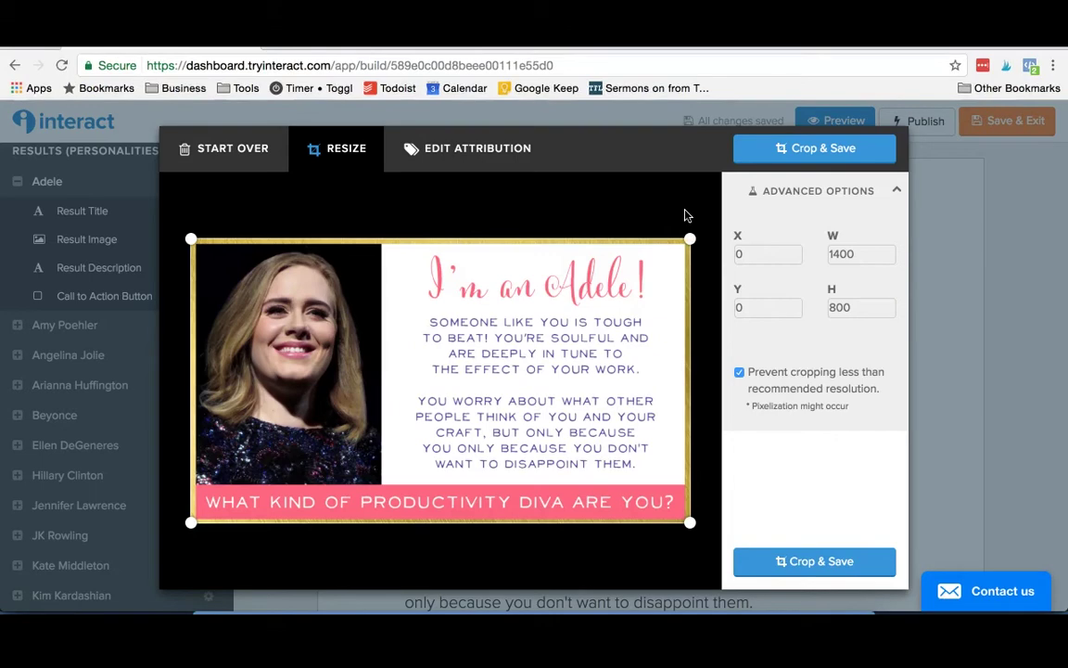
pyautogui.click(813, 569)
pyautogui.scroll(-4, 380, 464)
pyautogui.click(584, 234)
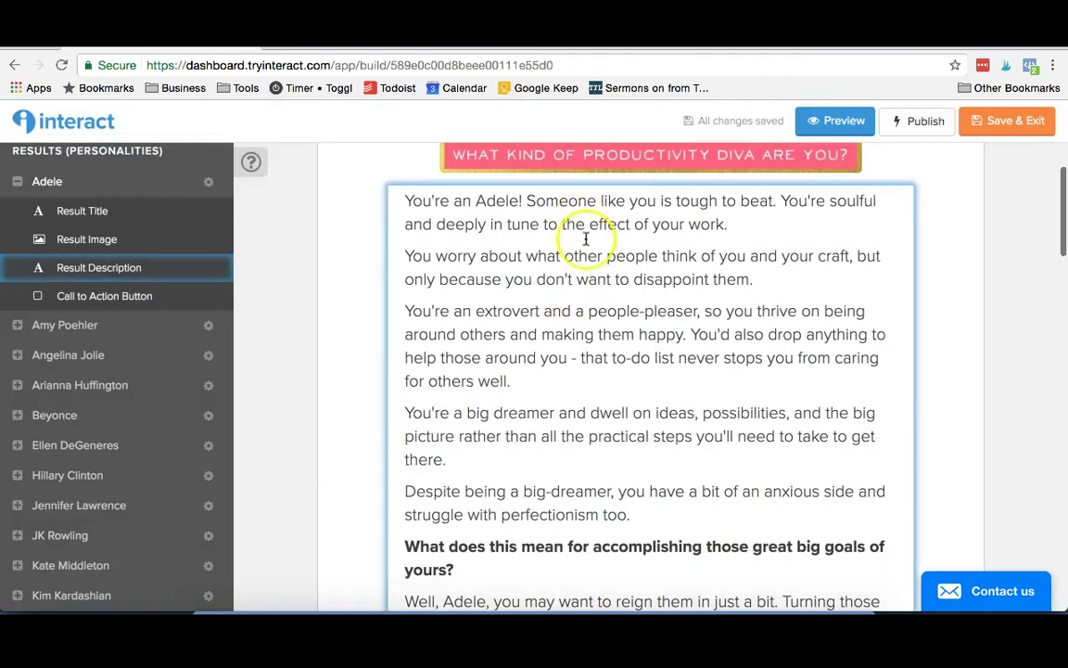
pyautogui.scroll(-1, 607, 466)
pyautogui.scroll(-15, 607, 466)
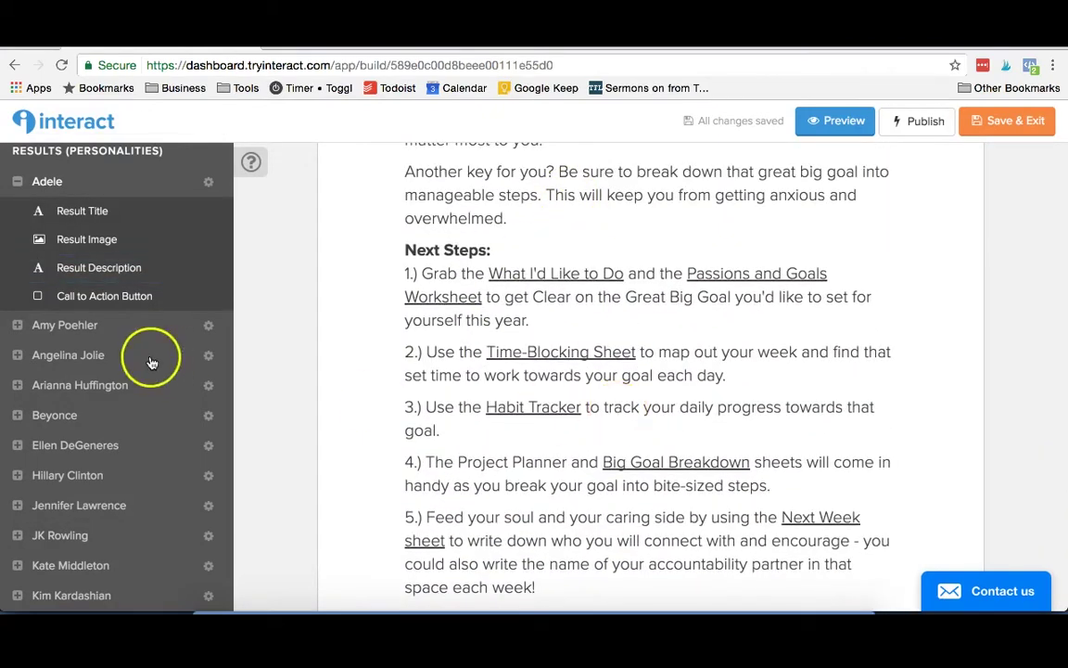
pyautogui.click(616, 320)
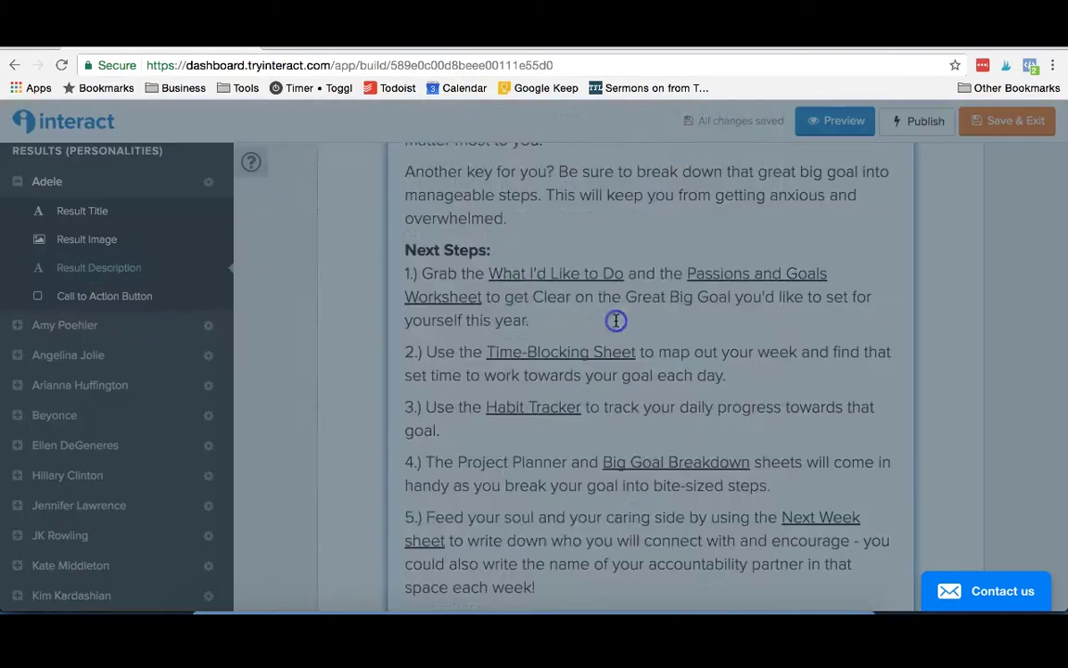
pyautogui.scroll(-1, 579, 309)
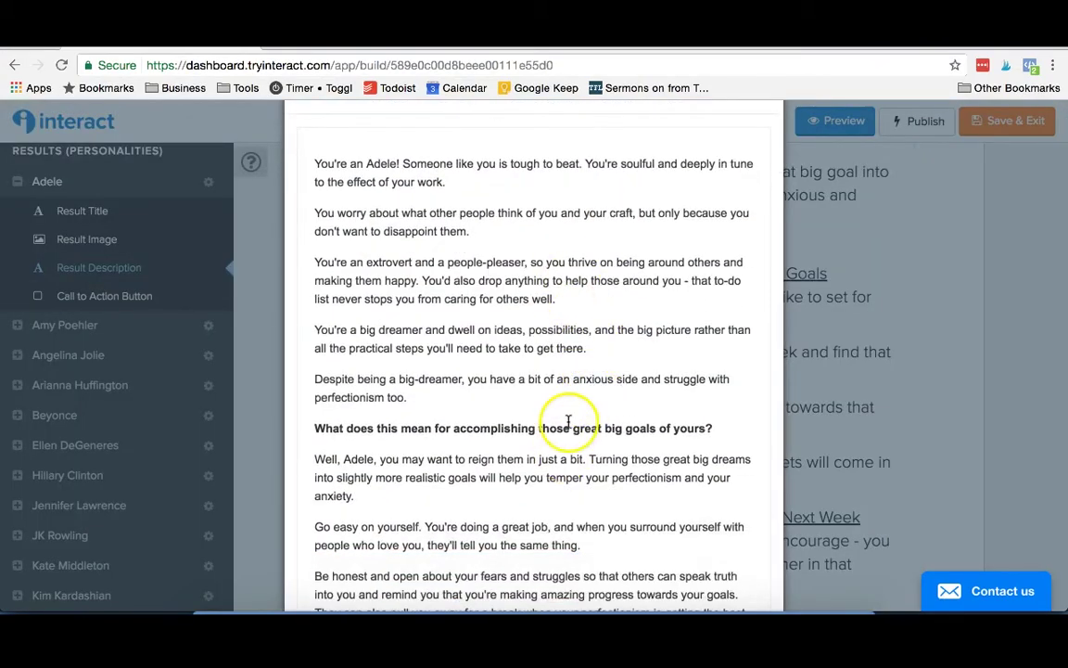
pyautogui.scroll(1, 526, 292)
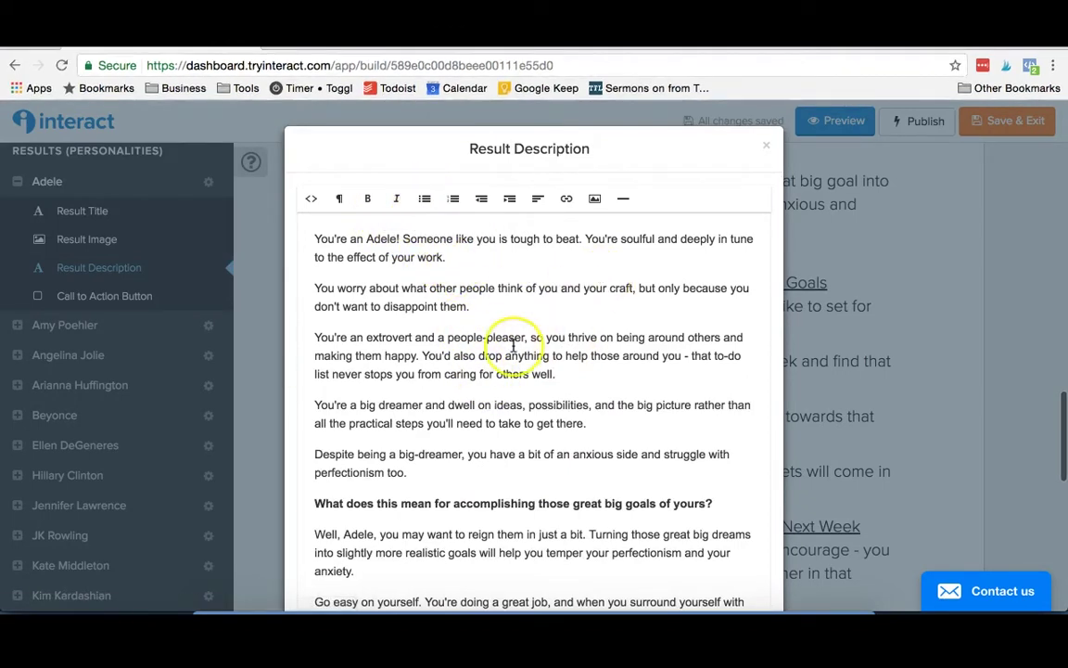
pyautogui.scroll(-10, 508, 352)
pyautogui.scroll(8, 397, 338)
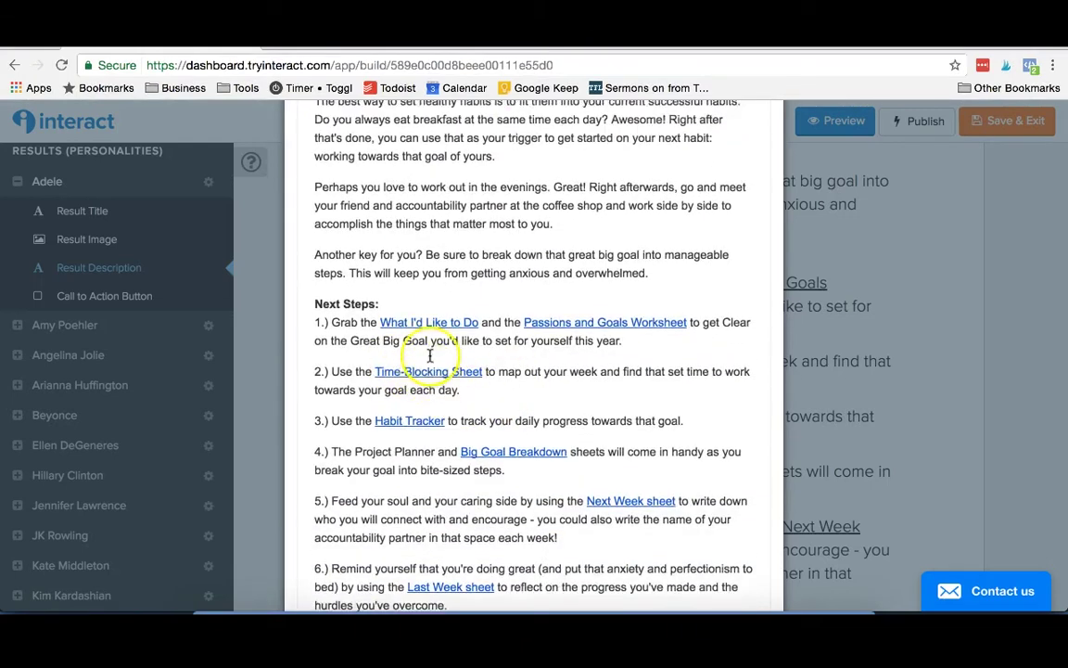
pyautogui.scroll(5, 658, 200)
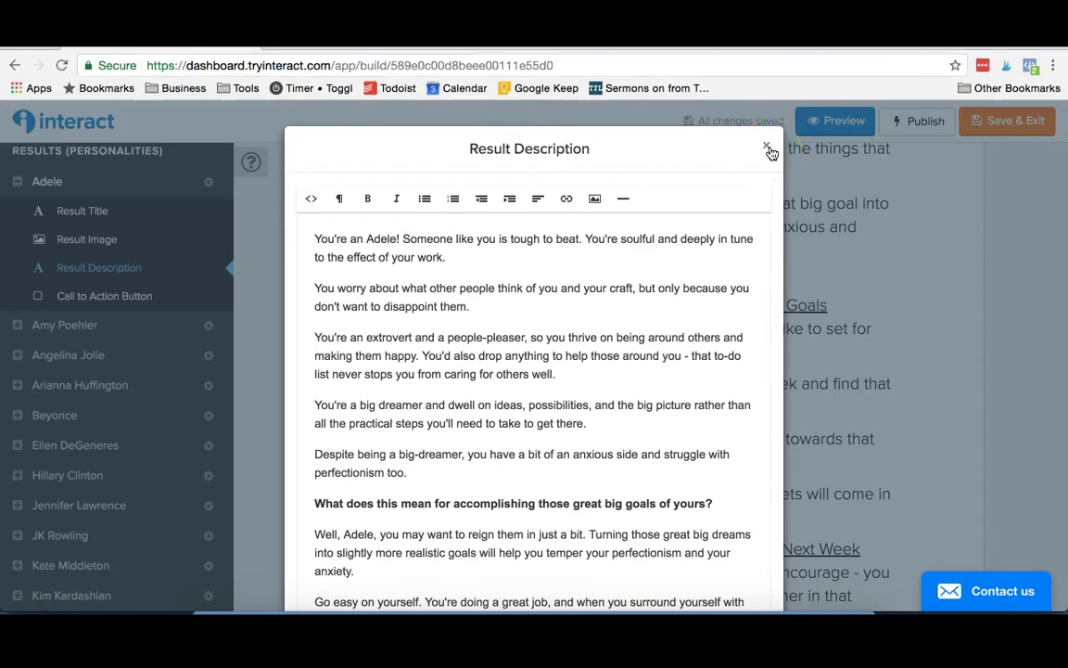
pyautogui.click(768, 148)
pyautogui.scroll(-6, 668, 436)
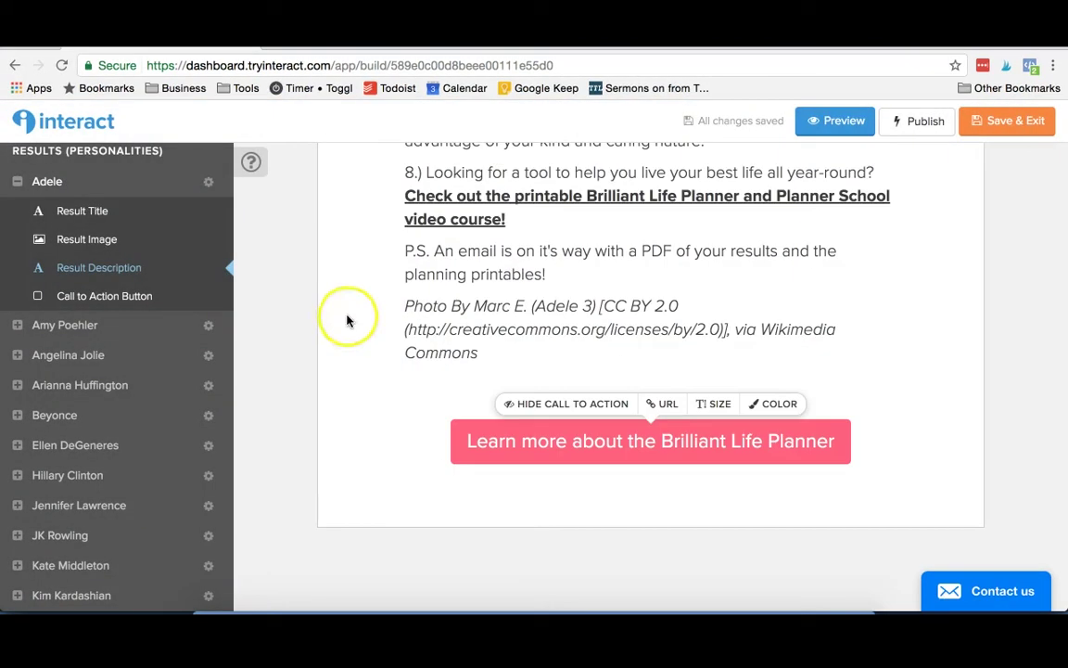
pyautogui.click(667, 405)
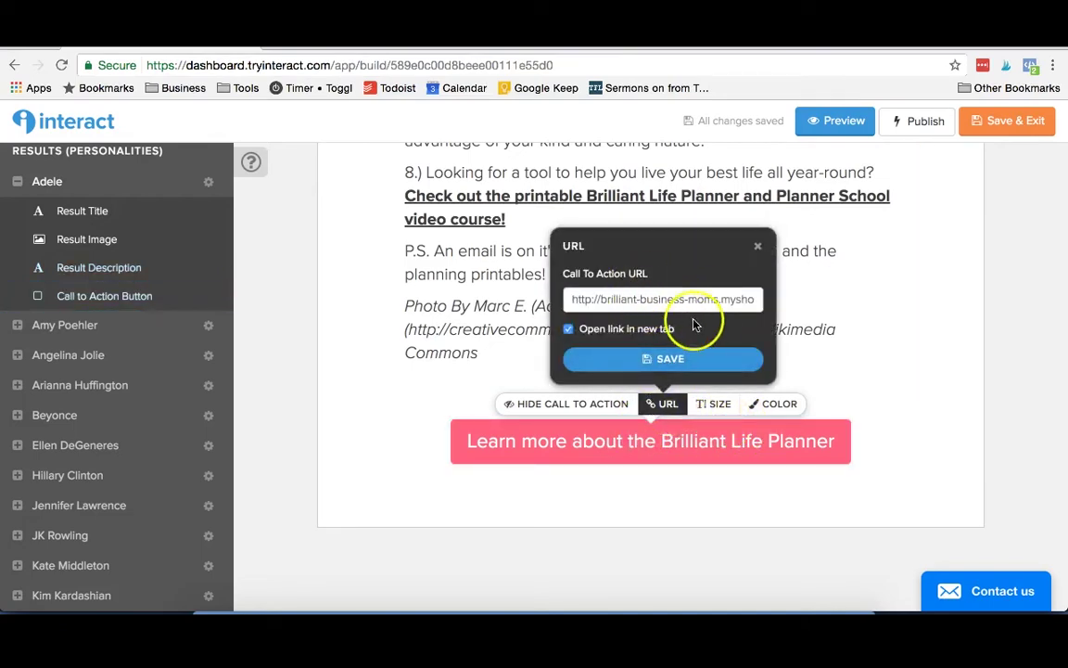
pyautogui.click(758, 249)
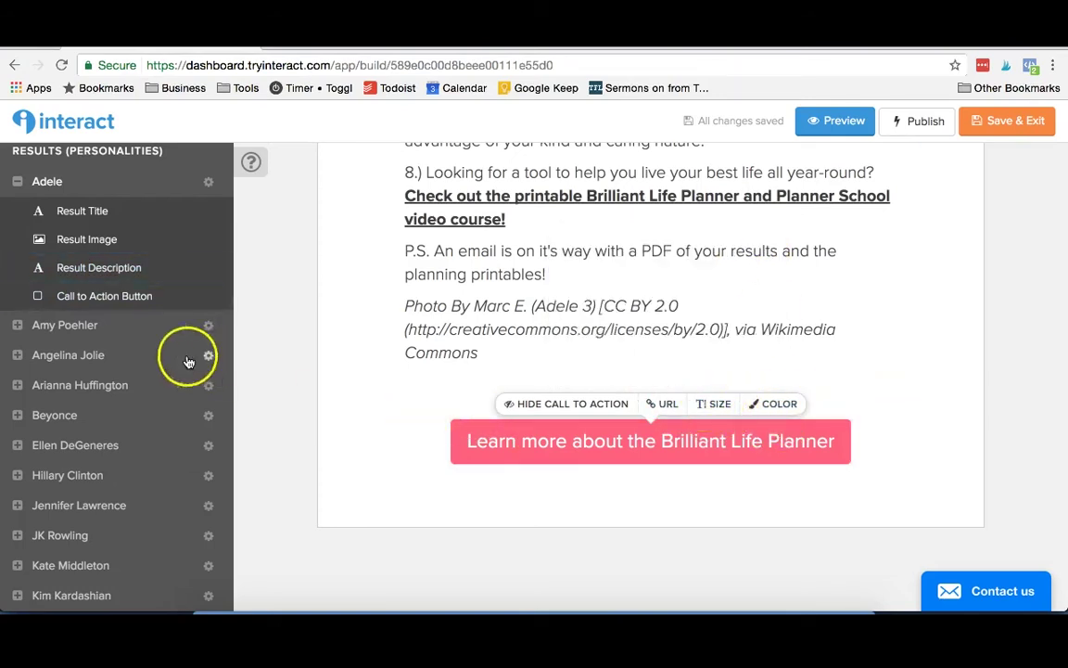
# - Collapse the Adele result's items and open the first question for editing
pyautogui.click(97, 268)
pyautogui.click(50, 214)
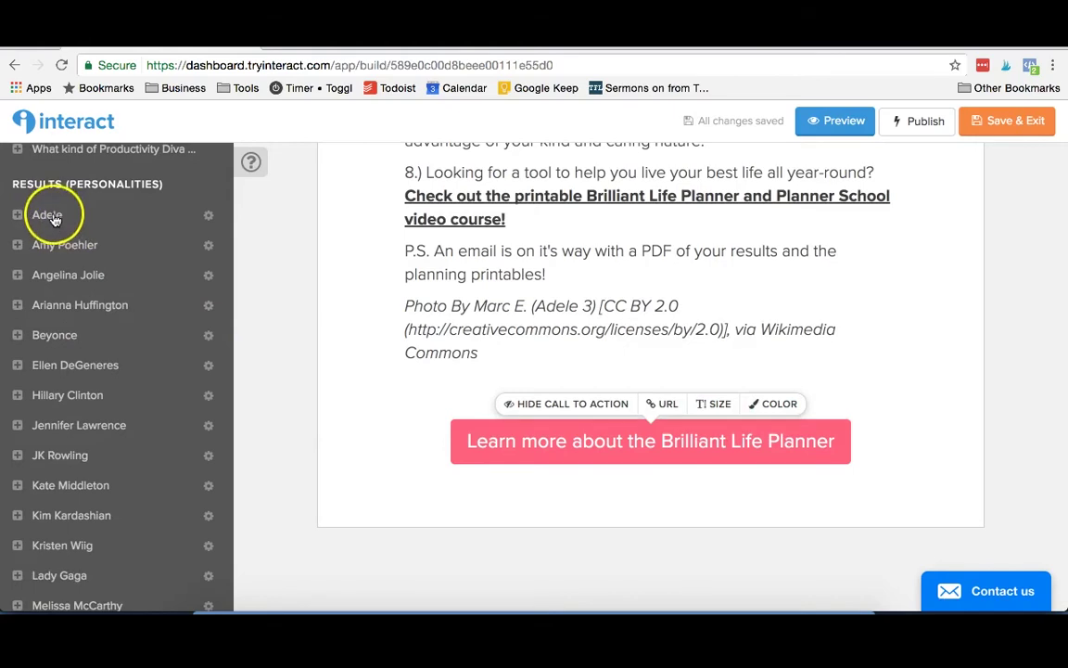
pyautogui.scroll(-1, 57, 357)
pyautogui.scroll(-10, 57, 357)
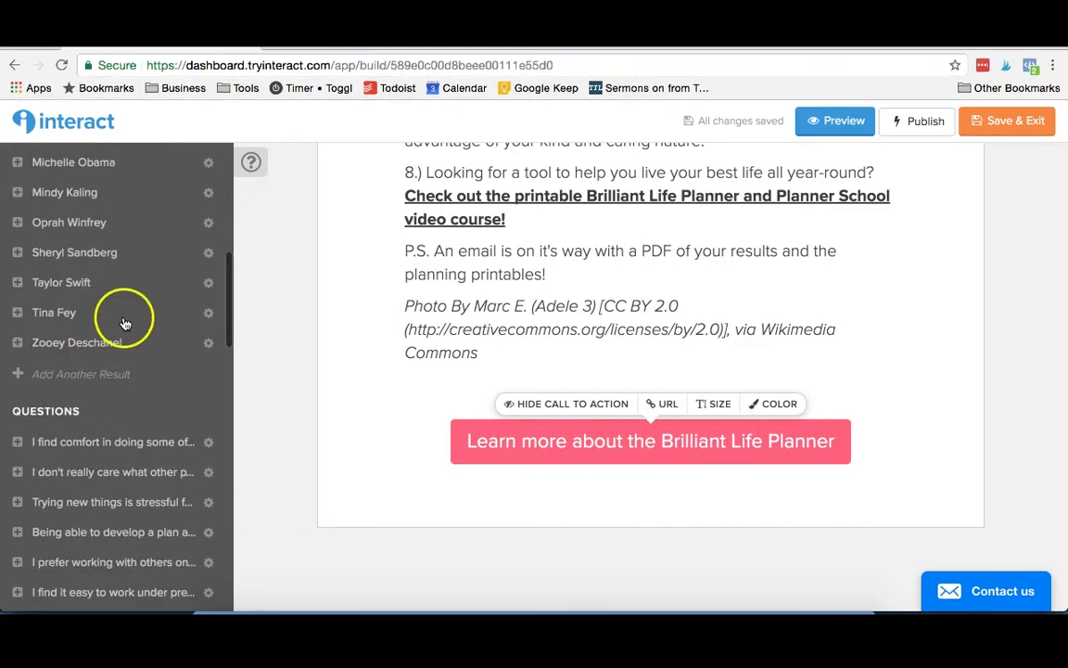
pyautogui.scroll(2, 108, 325)
pyautogui.scroll(-4, 138, 356)
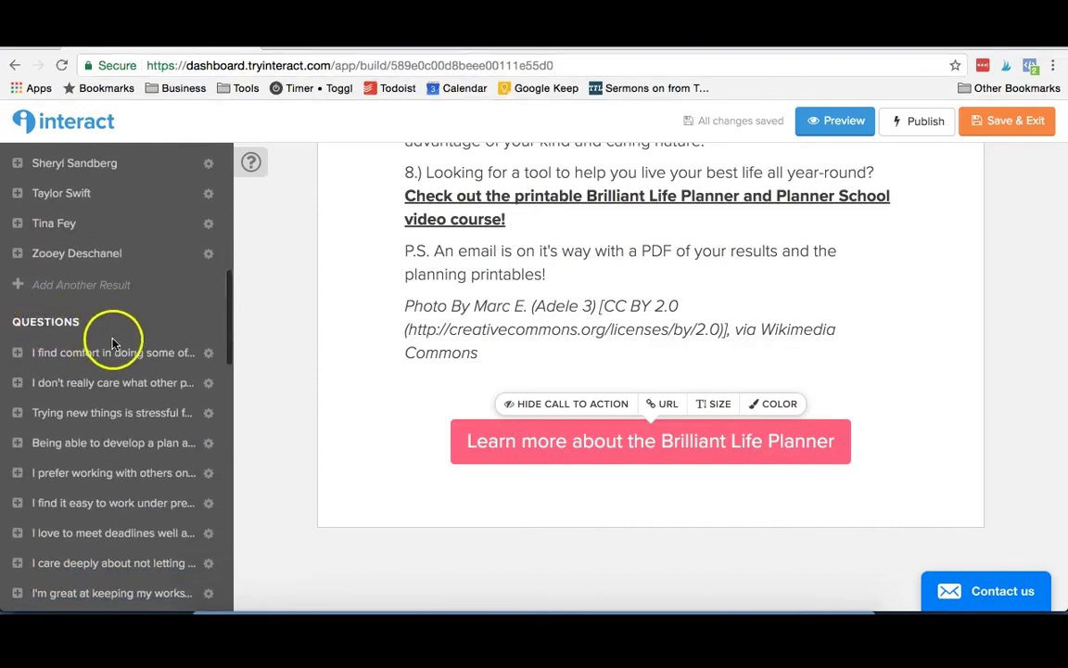
pyautogui.scroll(-2, 116, 338)
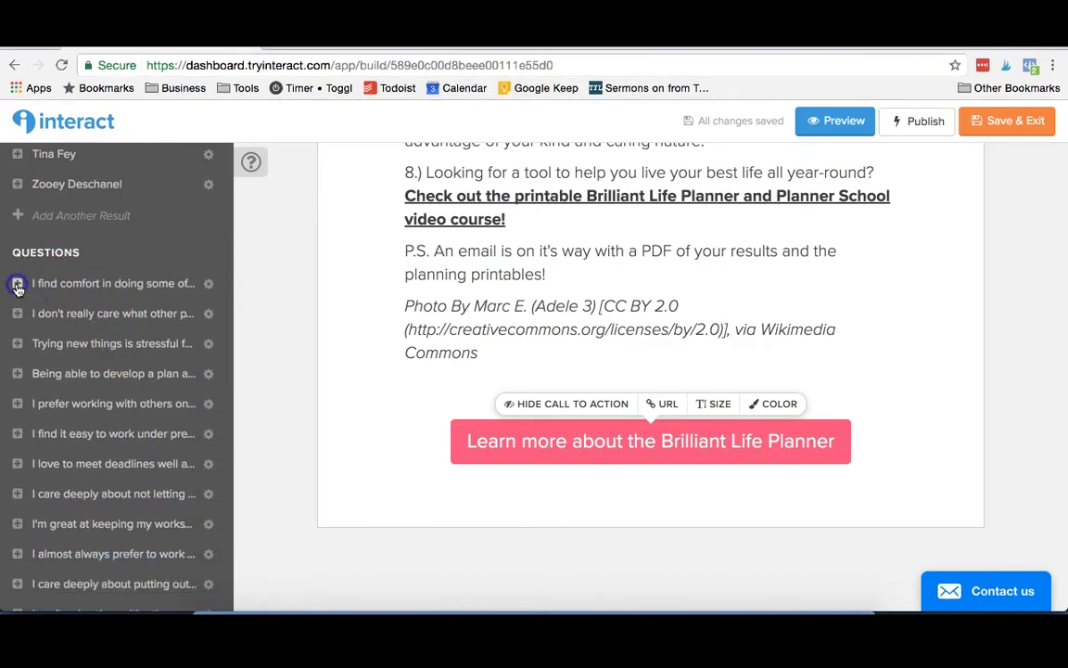
pyautogui.click(16, 286)
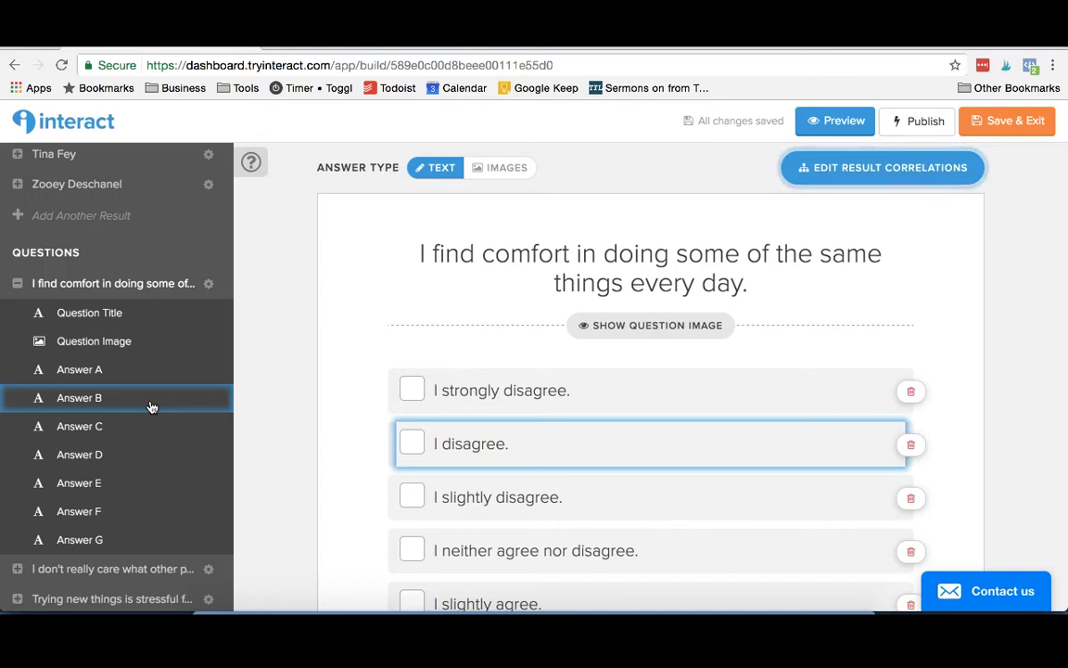
# - Keep the first question's image hidden by toggling Show/Hide Question Image back off
pyautogui.scroll(-1, 471, 306)
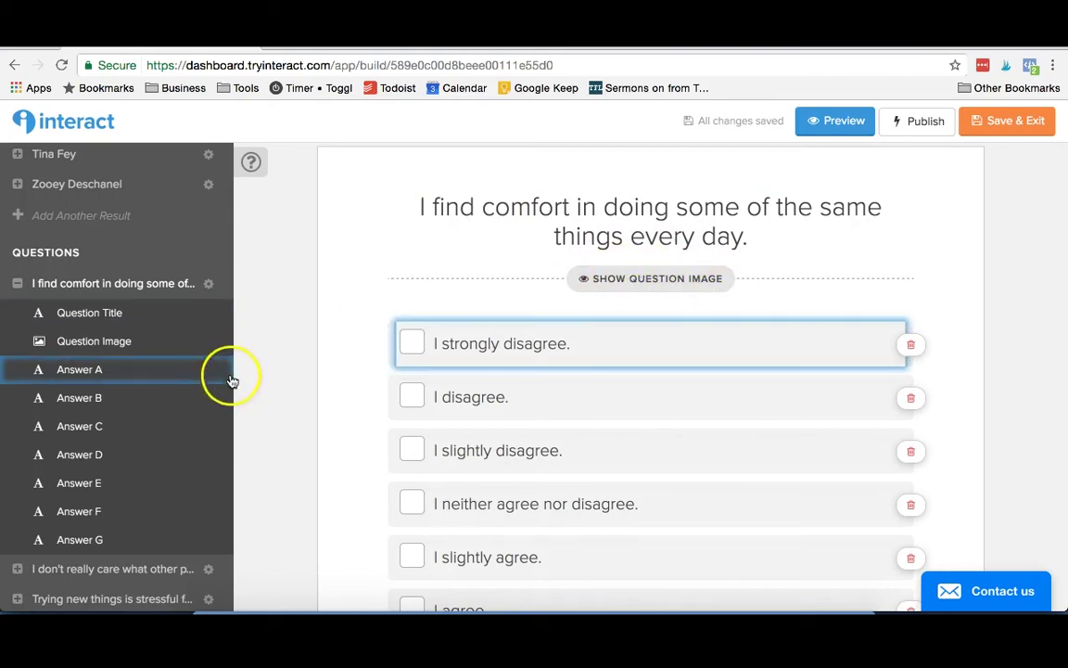
pyautogui.click(674, 281)
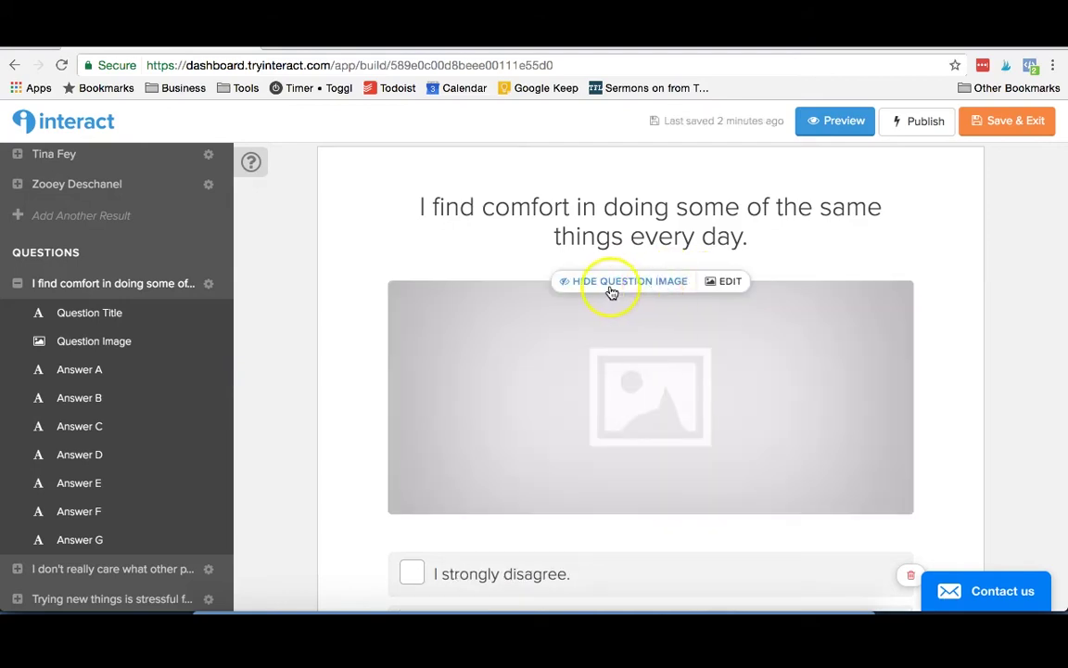
pyautogui.click(652, 283)
pyautogui.scroll(-1, 653, 287)
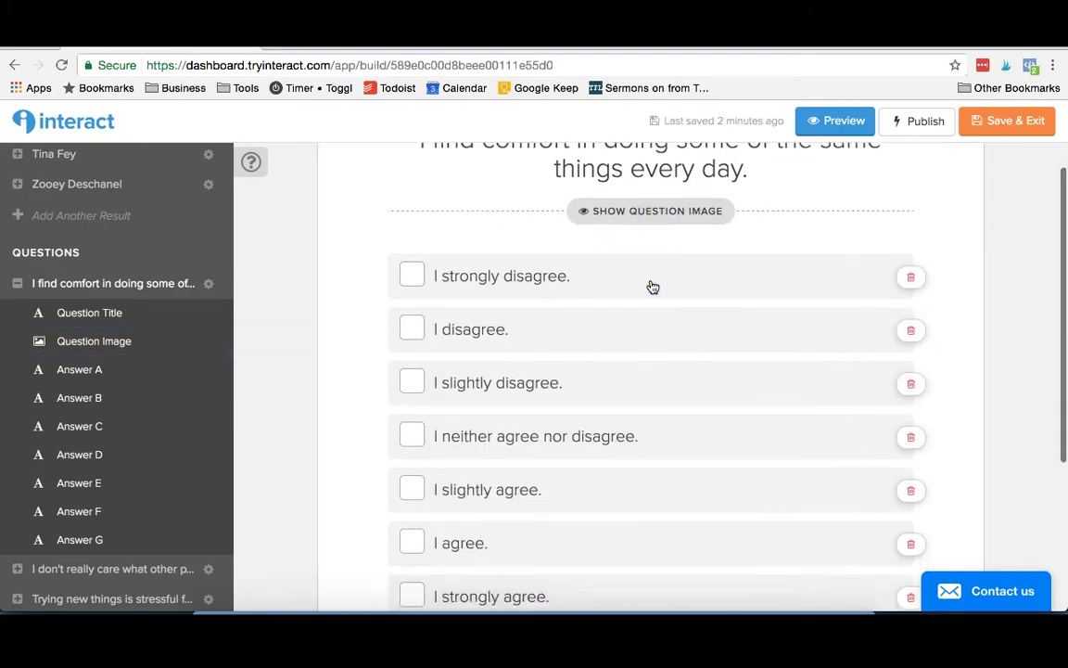
pyautogui.scroll(-1, 653, 287)
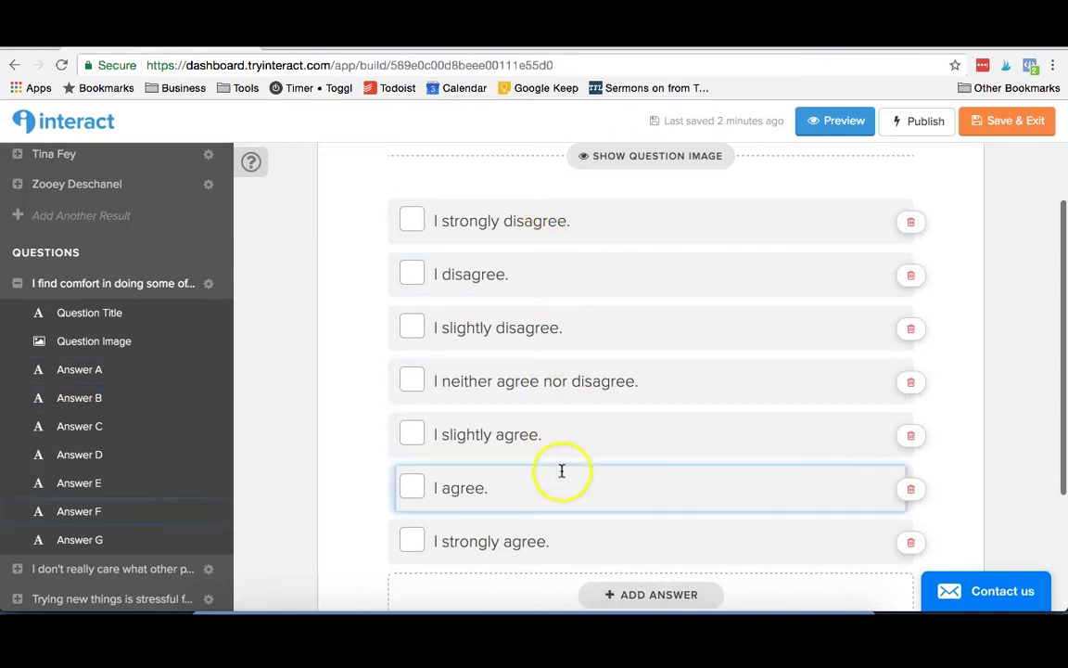
pyautogui.scroll(-1, 561, 471)
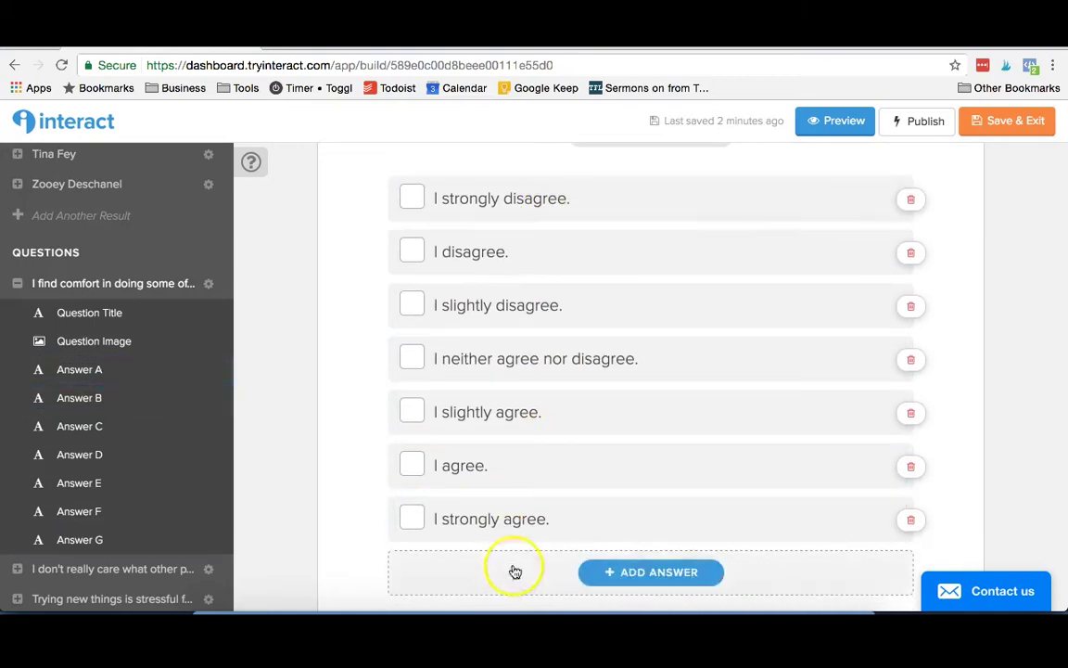
# - Review the question's seven agree/disagree answers, moving through 'I agree.' and its neighbours
pyautogui.click(553, 199)
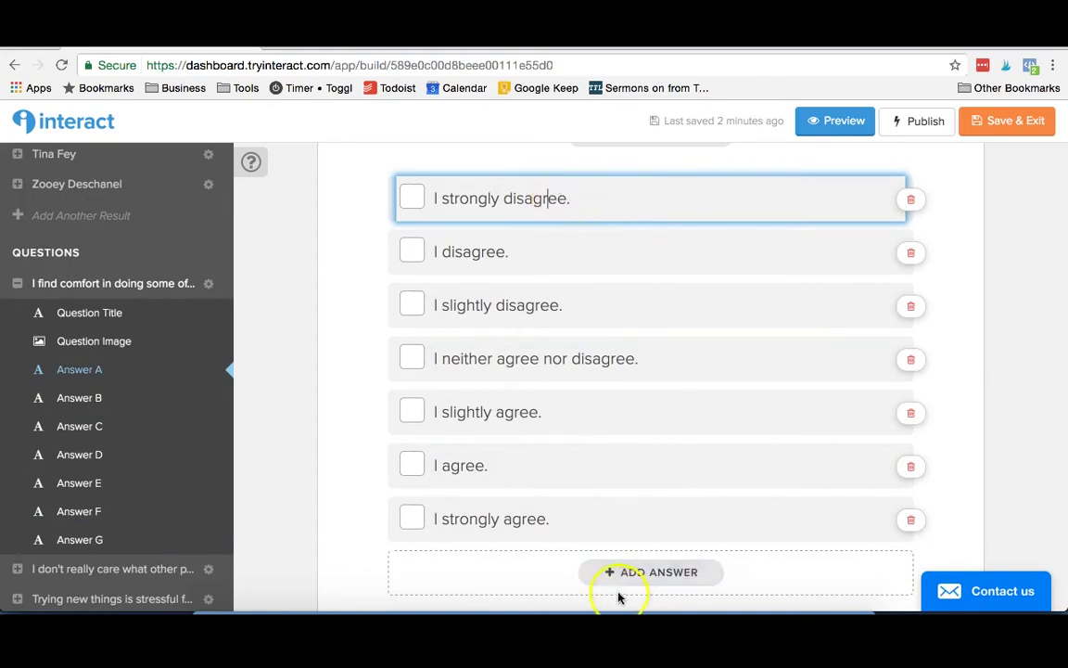
pyautogui.scroll(1, 585, 217)
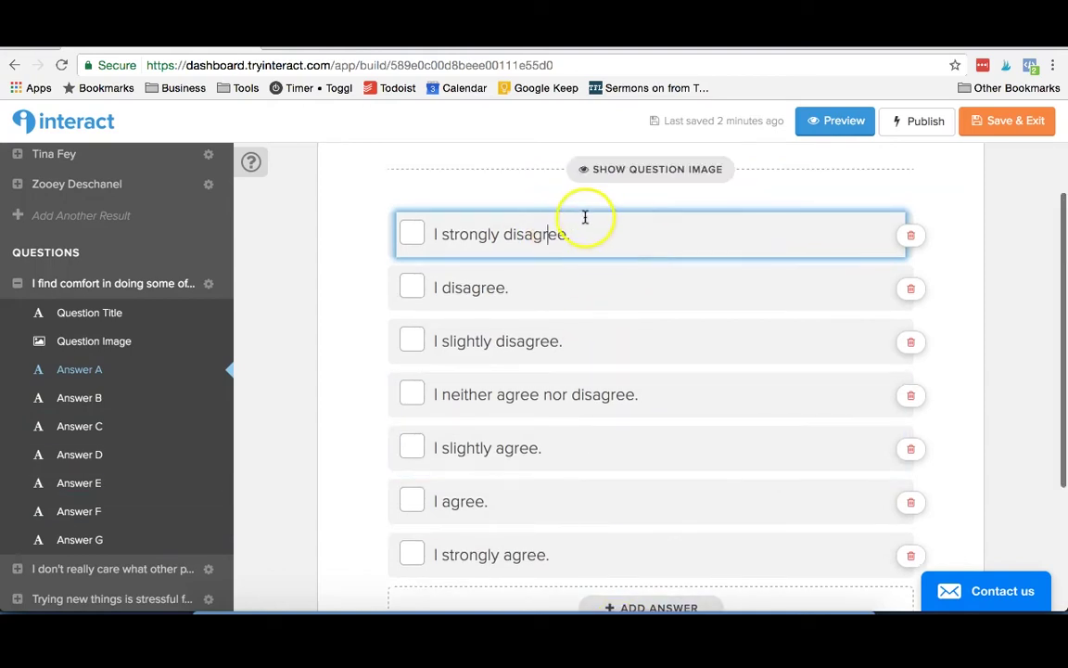
pyautogui.click(369, 317)
pyautogui.click(553, 507)
pyautogui.scroll(4, 552, 507)
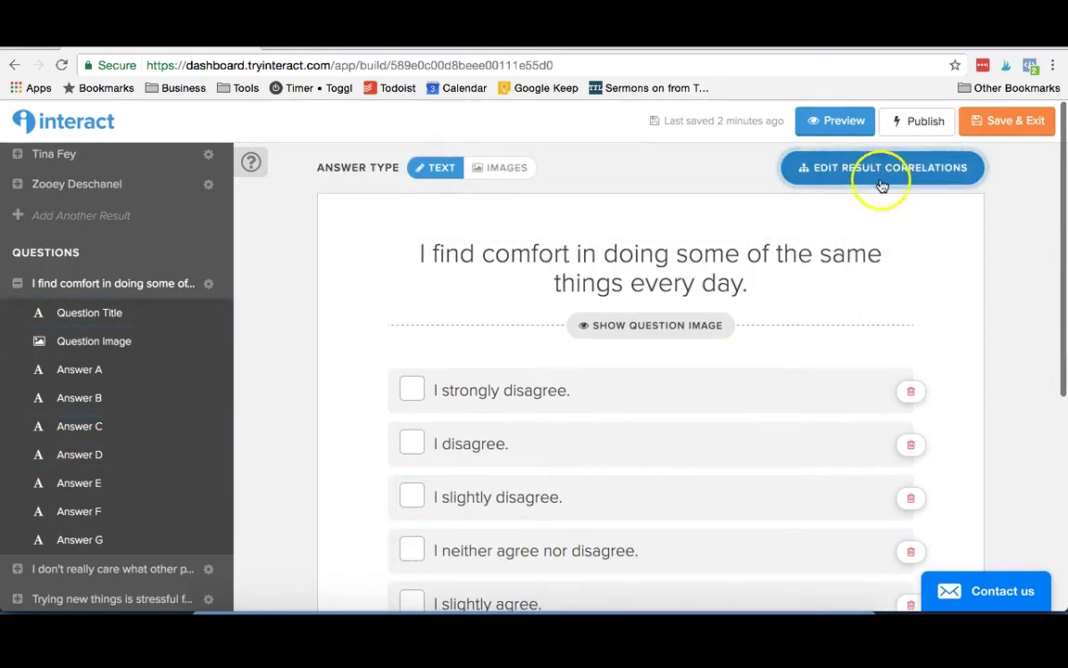
# - Check which results 'I strongly disagree.' is correlated with, then save the correlations
pyautogui.click(897, 173)
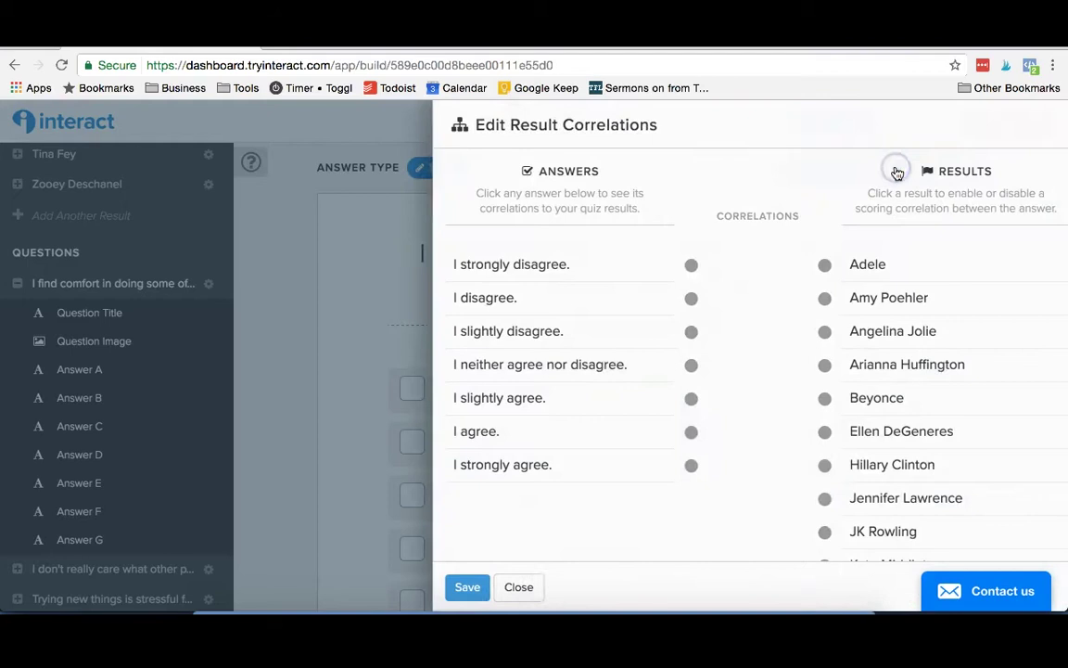
pyautogui.click(606, 266)
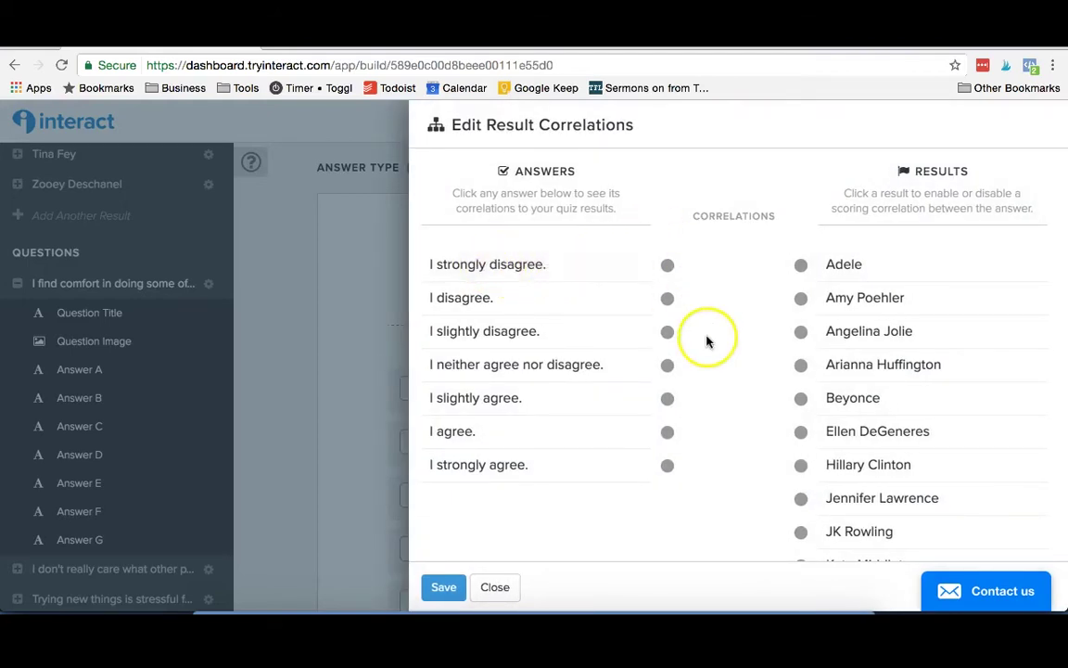
pyautogui.scroll(-5, 706, 341)
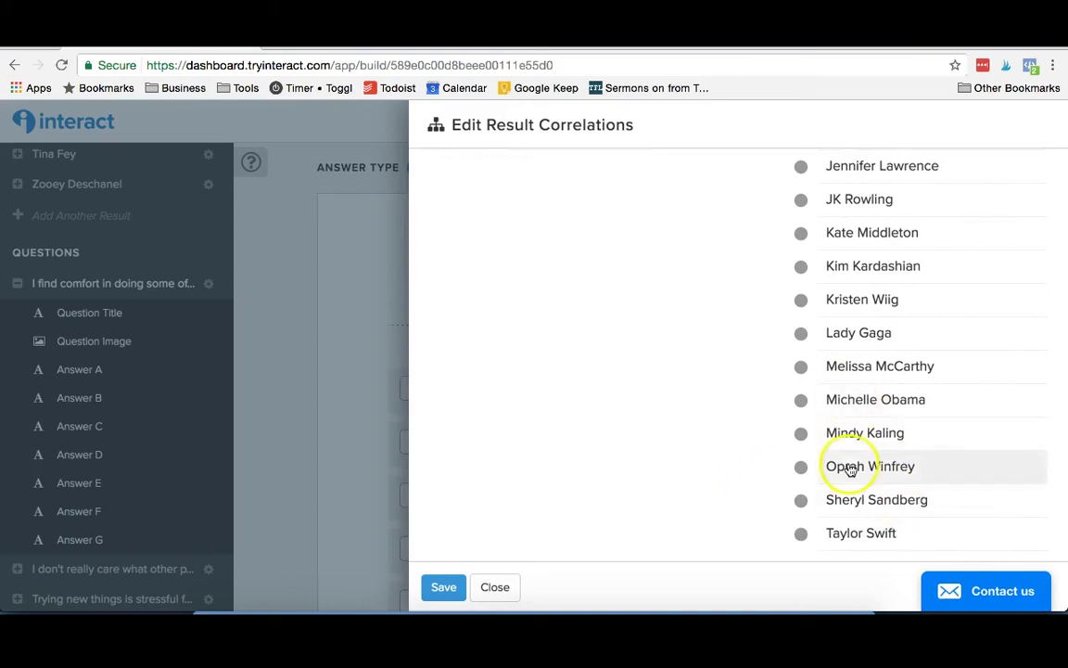
pyautogui.scroll(5, 846, 467)
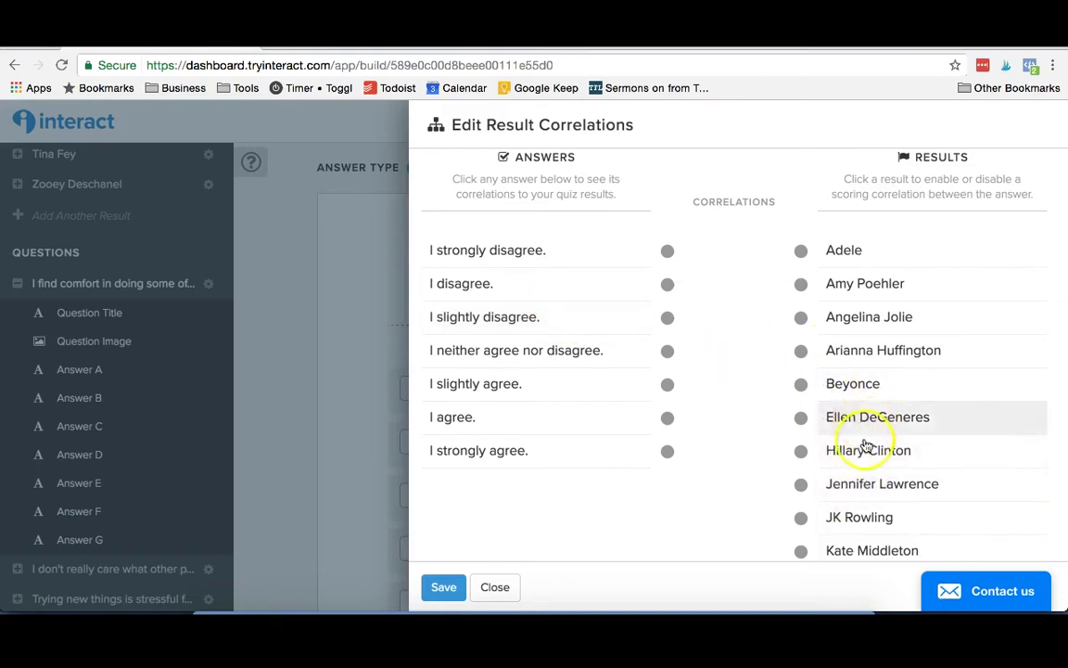
pyautogui.click(444, 586)
# - Return to the question editor and scroll through the quiz's Questions and Results lists
pyautogui.click(17, 263)
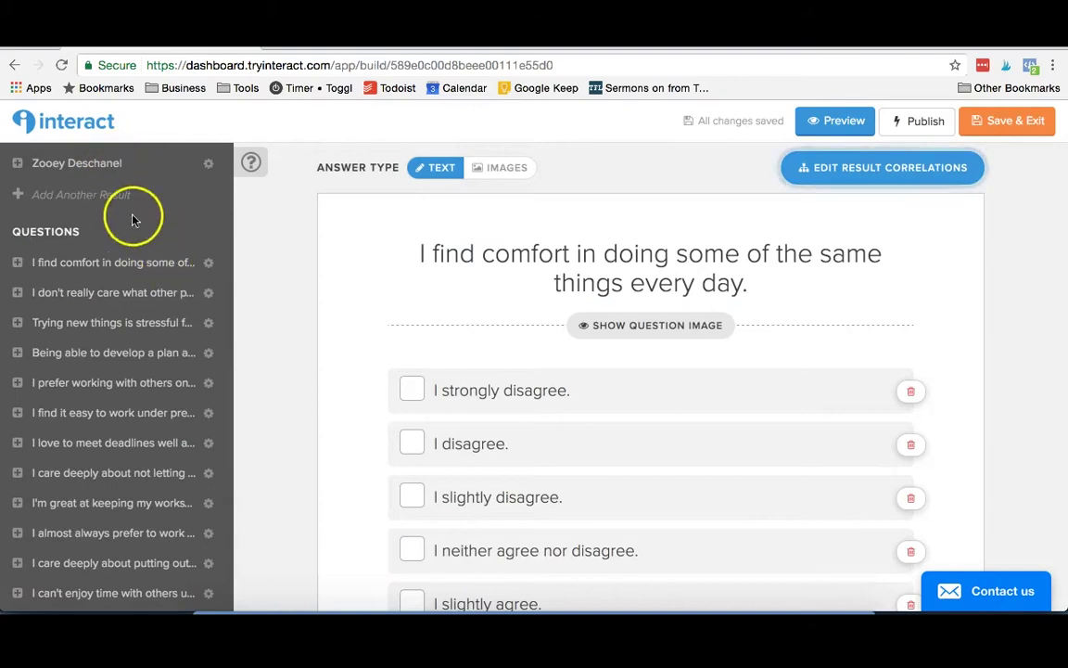
pyautogui.scroll(-5, 148, 333)
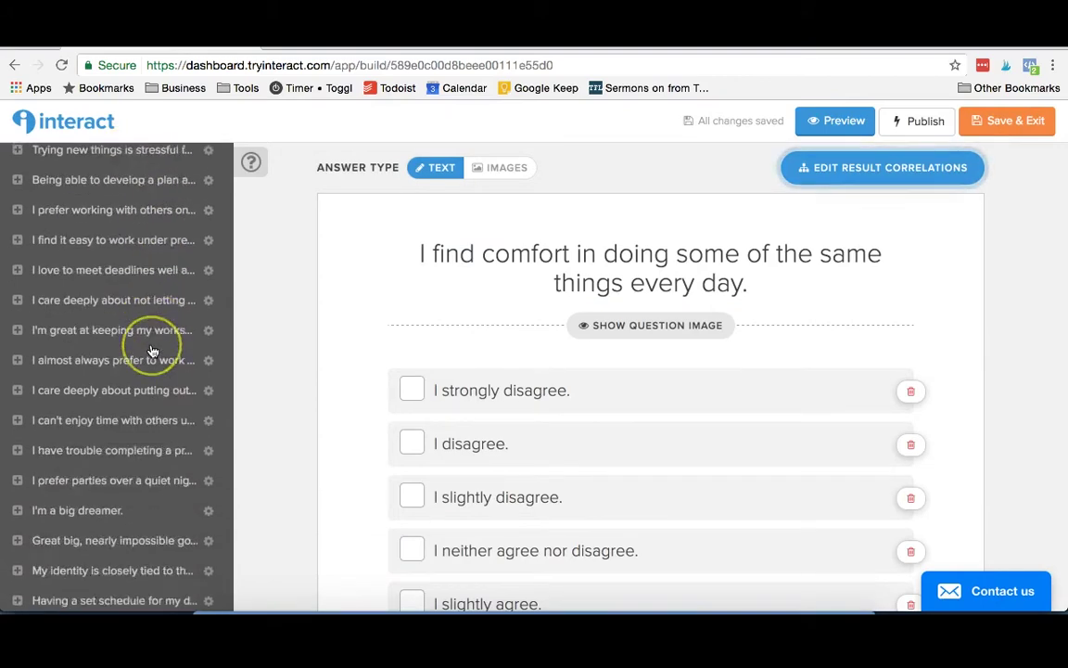
pyautogui.scroll(-10, 153, 351)
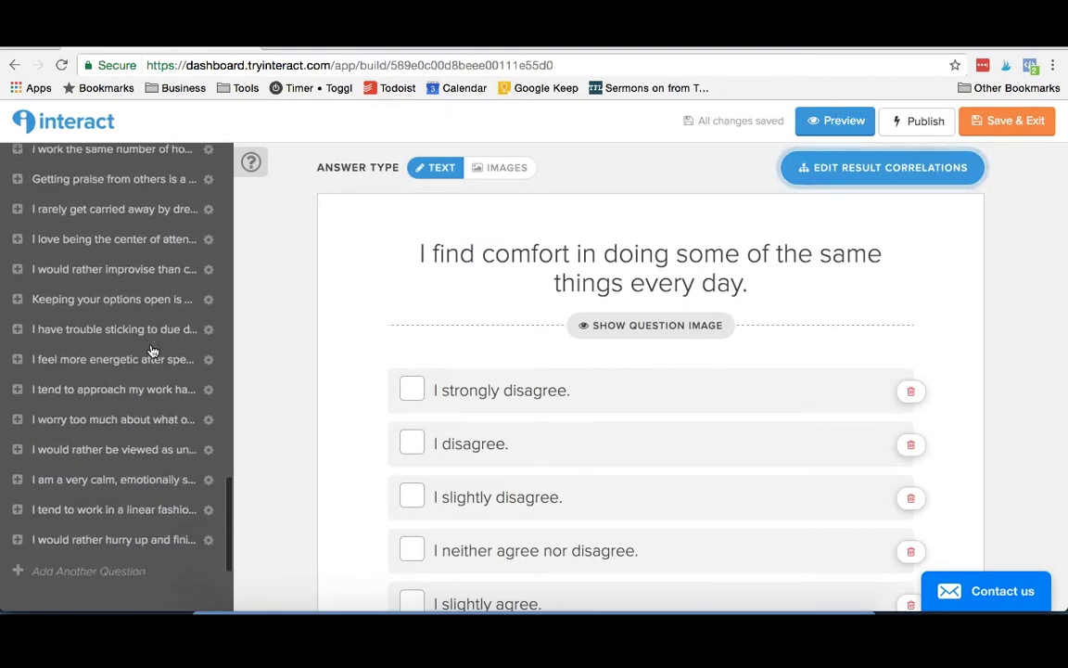
pyautogui.scroll(4, 153, 350)
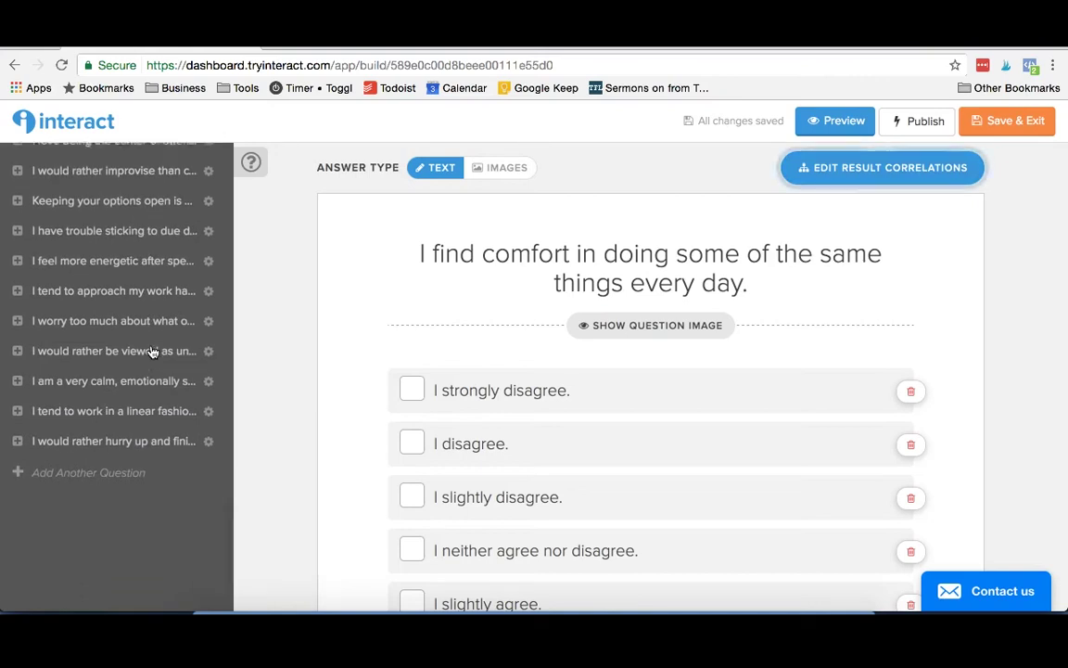
pyautogui.scroll(15, 153, 352)
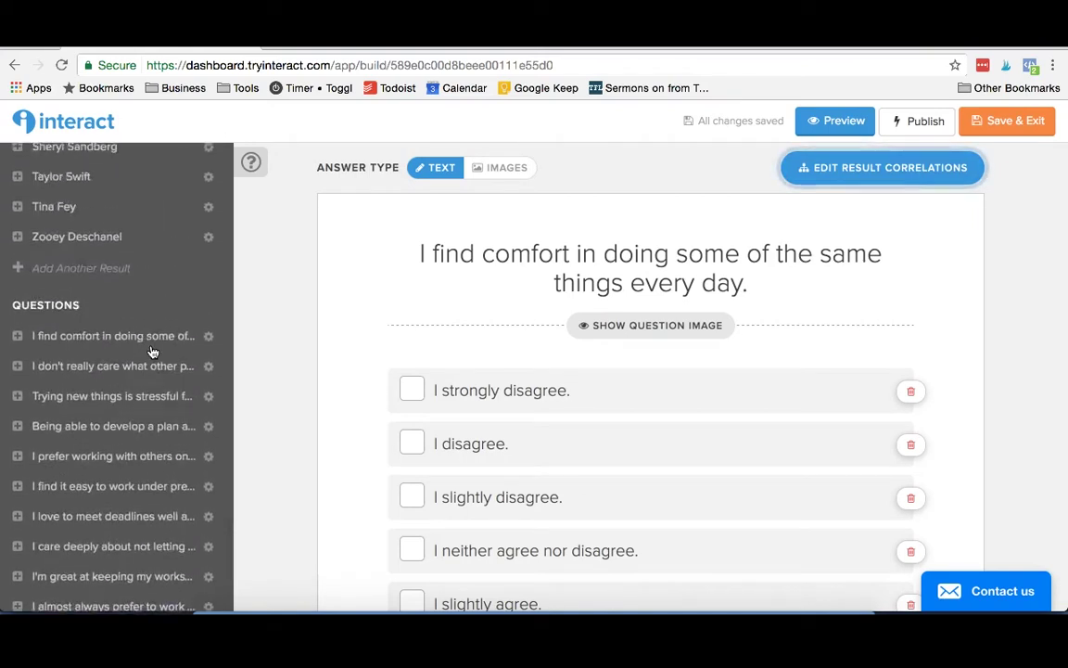
pyautogui.scroll(1, 153, 352)
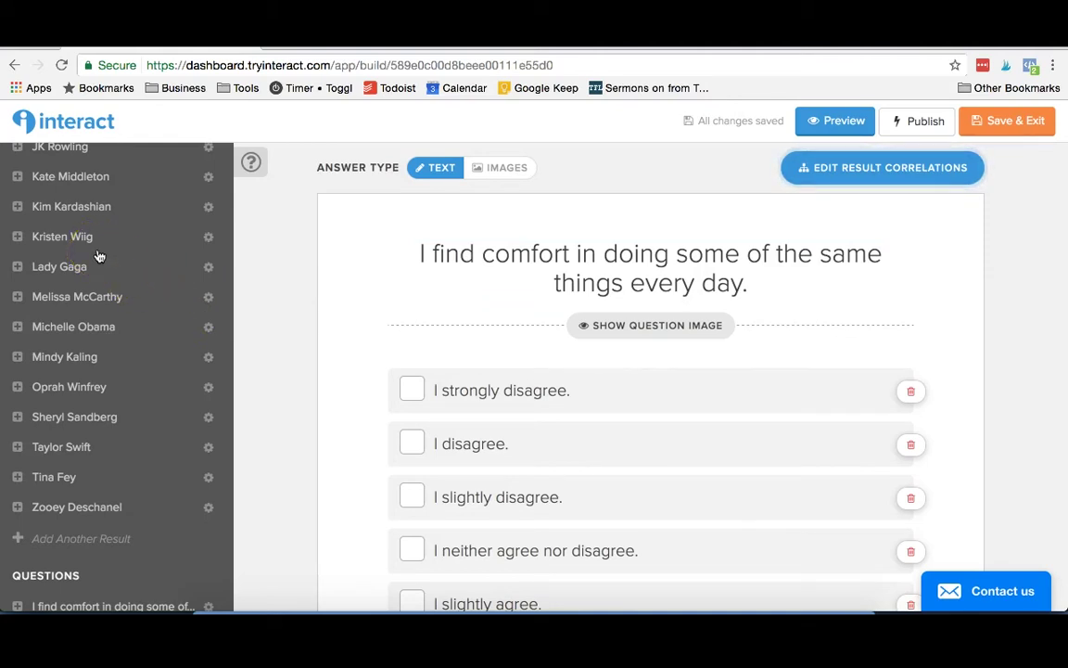
pyautogui.scroll(-5, 103, 201)
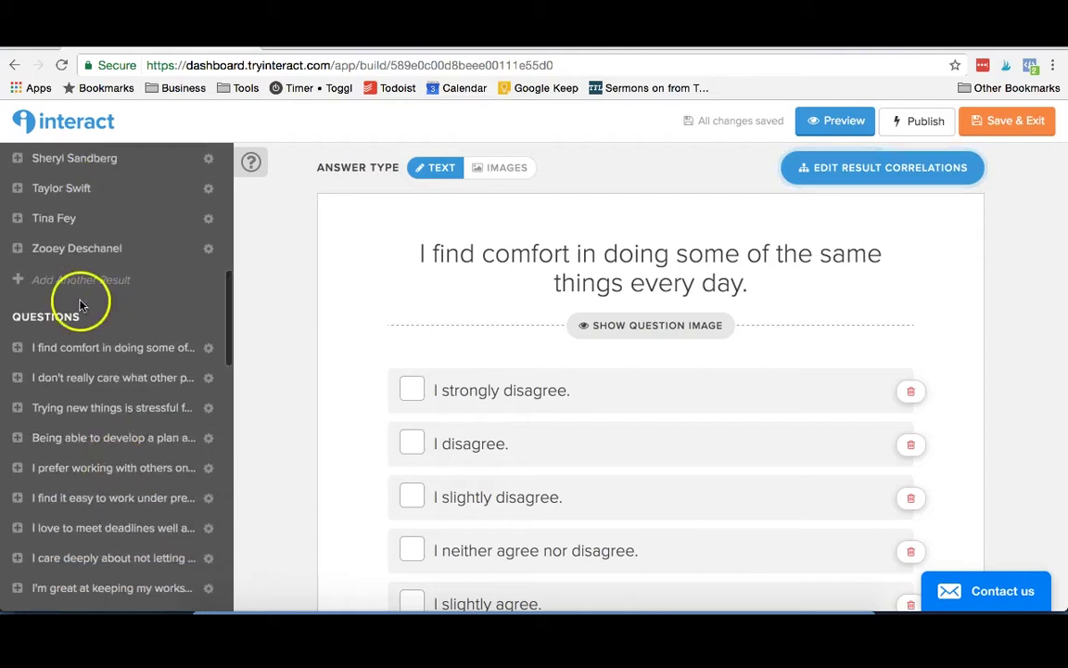
pyautogui.scroll(10, 129, 376)
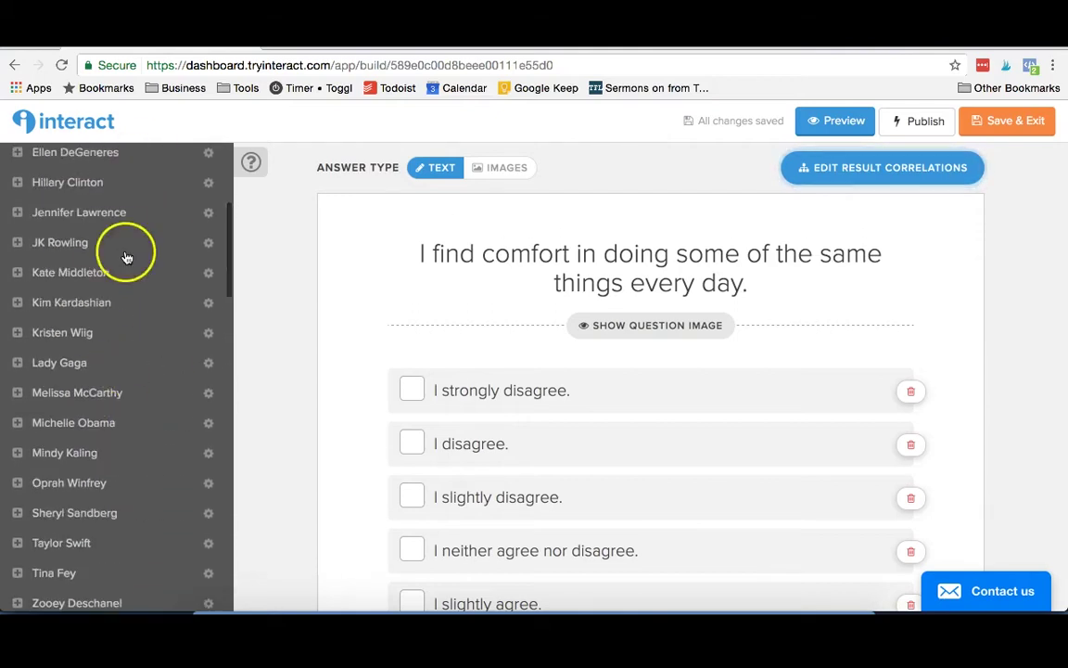
pyautogui.scroll(2, 127, 257)
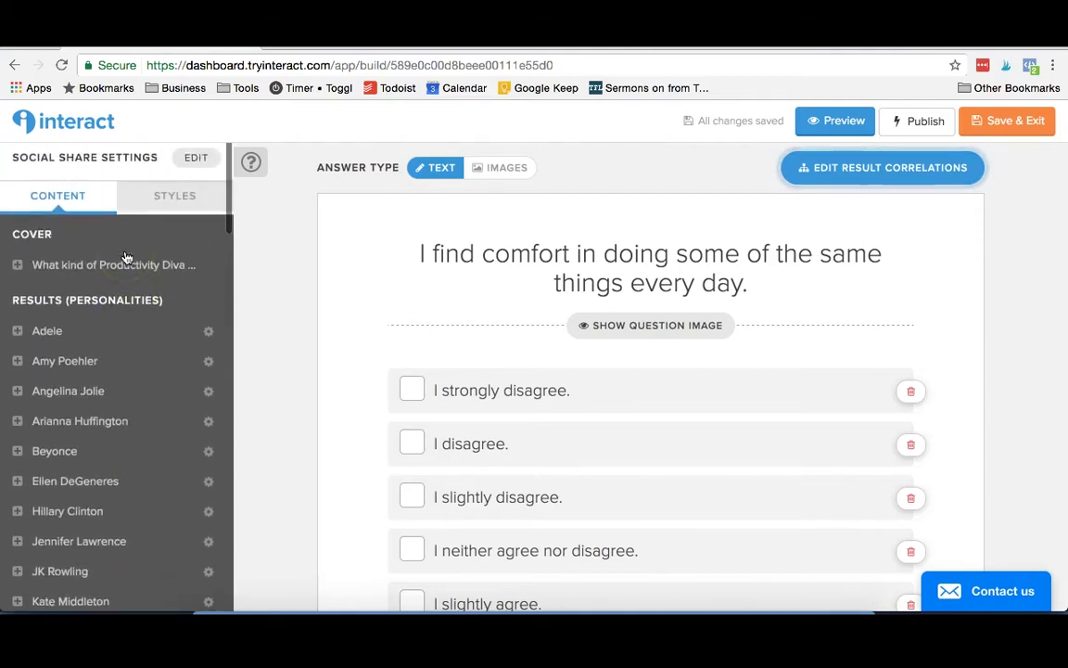
# - View the styles: background #ffffff, font #3c3c3c, button #ff627d, Proxima Nova font
pyautogui.click(176, 199)
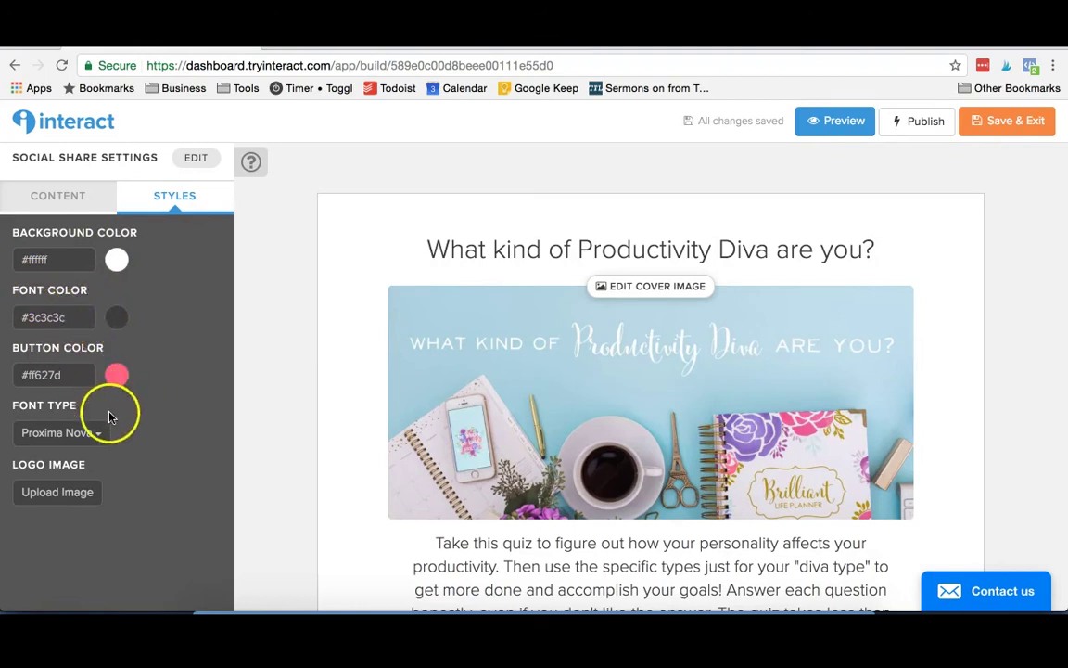
pyautogui.scroll(-1, 108, 417)
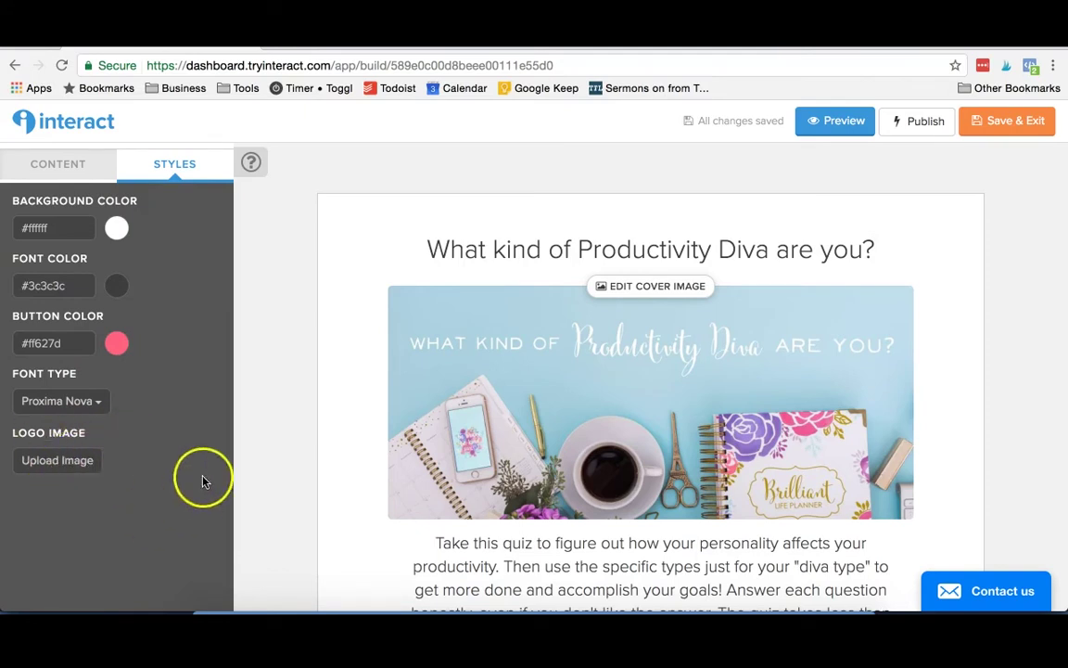
pyautogui.scroll(3, 139, 258)
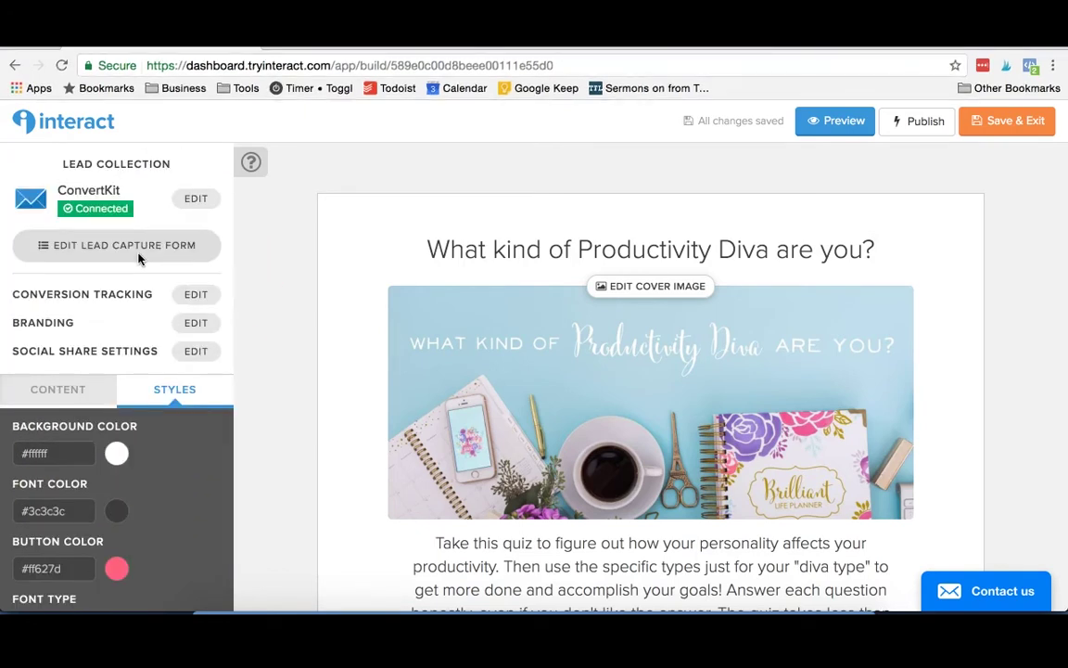
# - Open ConvertKit's Connection Settings from Lead Collection to confirm the account is connected
pyautogui.click(92, 137)
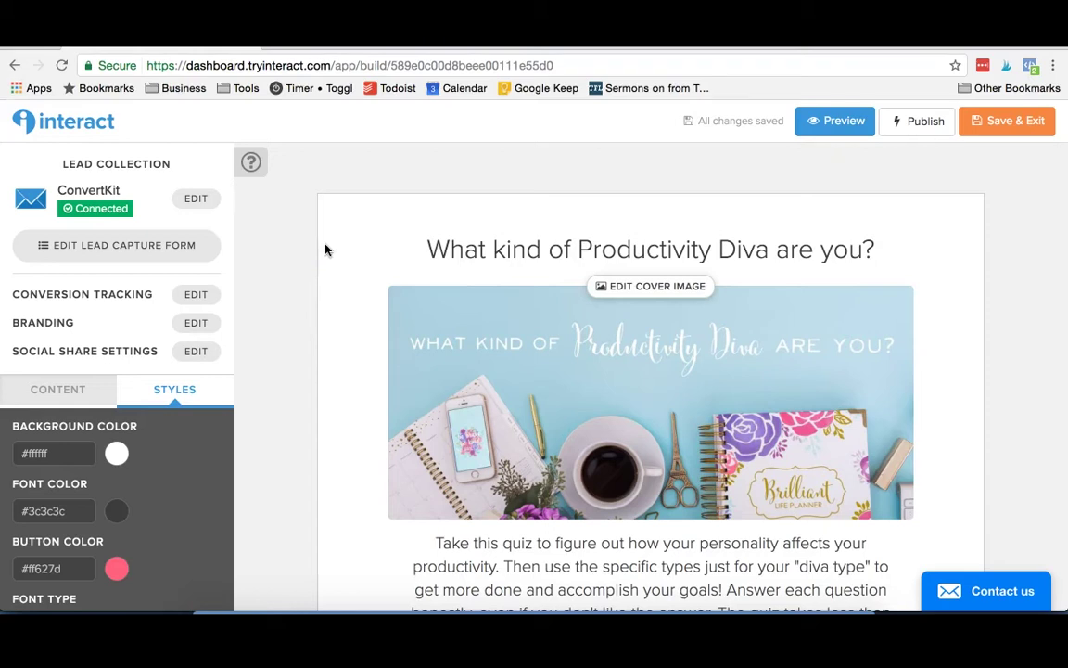
pyautogui.click(196, 199)
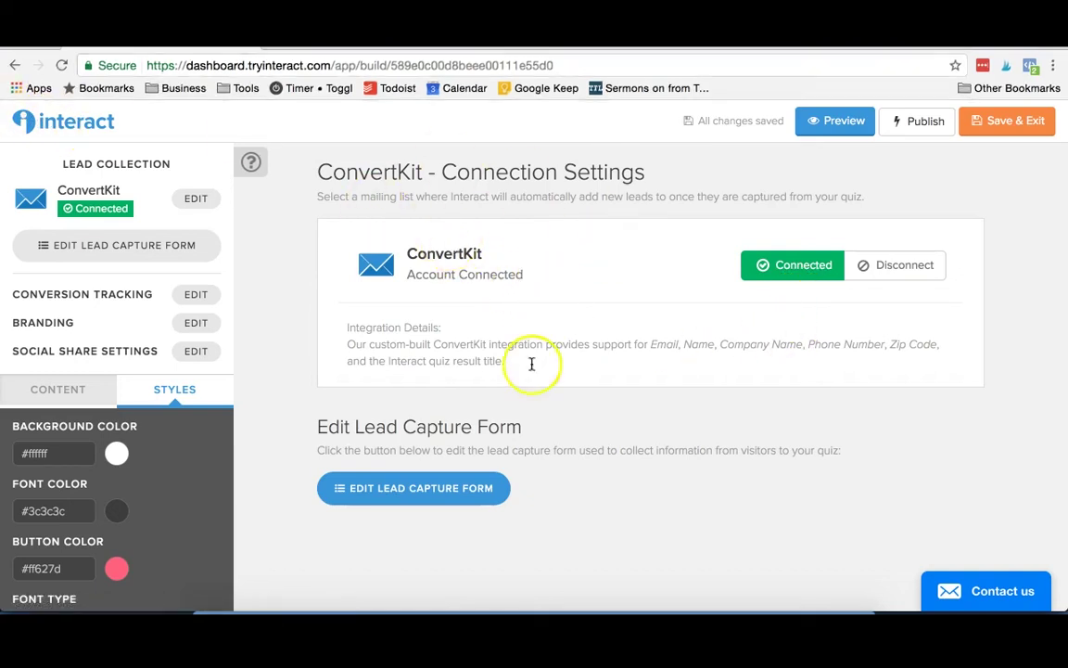
# - Review the lead capture form's First Name and Email fields, then open Conversion Tracking
pyautogui.click(400, 484)
pyautogui.scroll(-1, 401, 484)
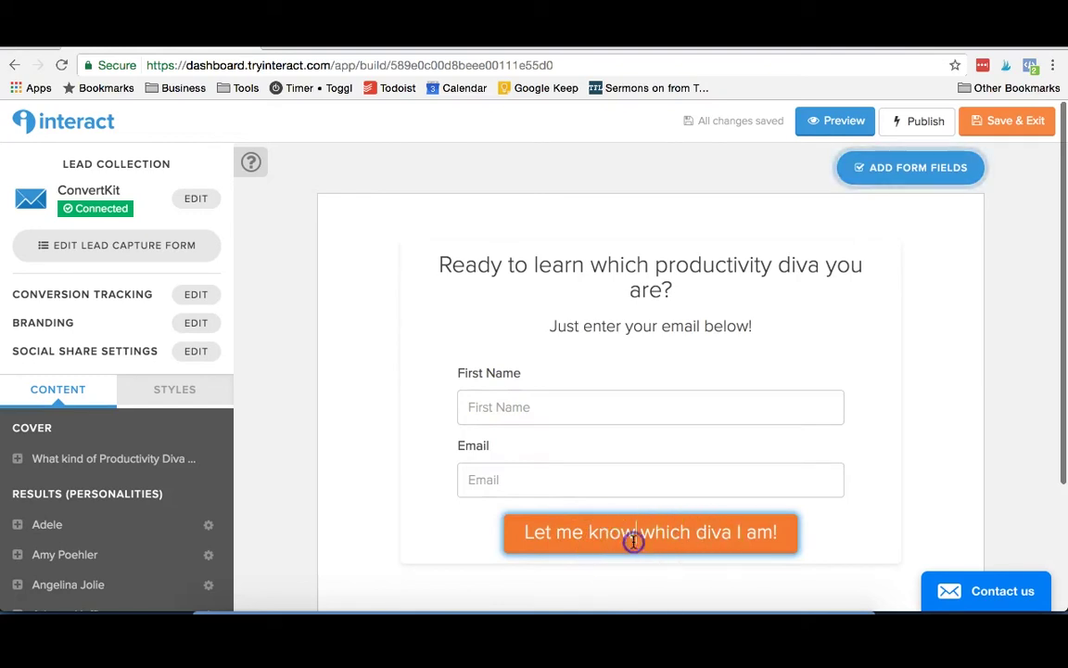
pyautogui.scroll(-1, 756, 498)
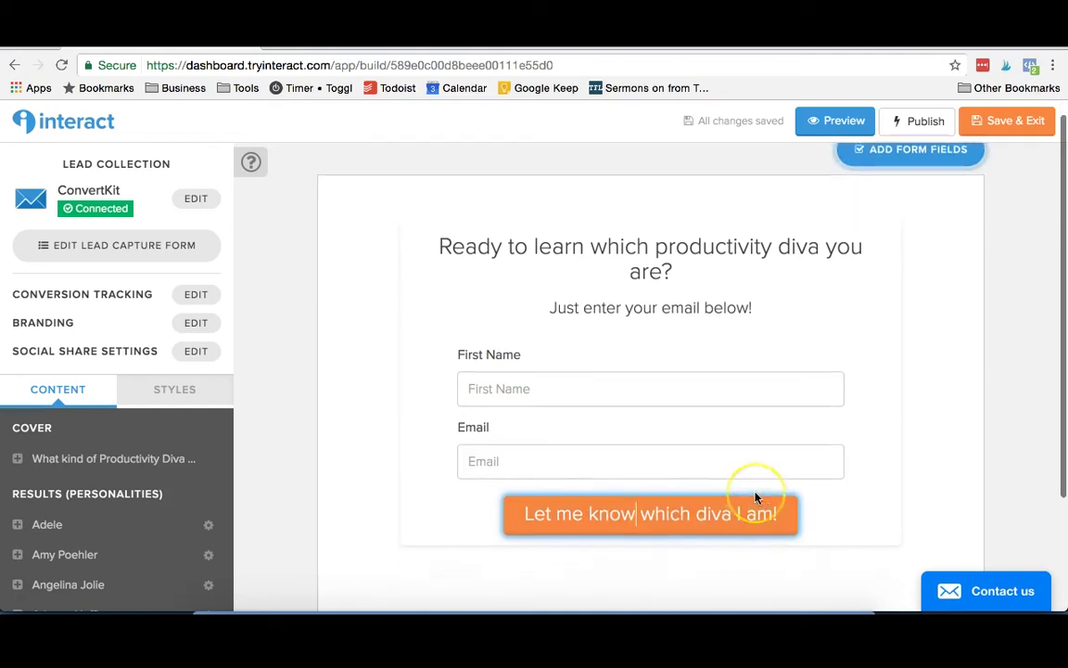
pyautogui.scroll(-3, 756, 498)
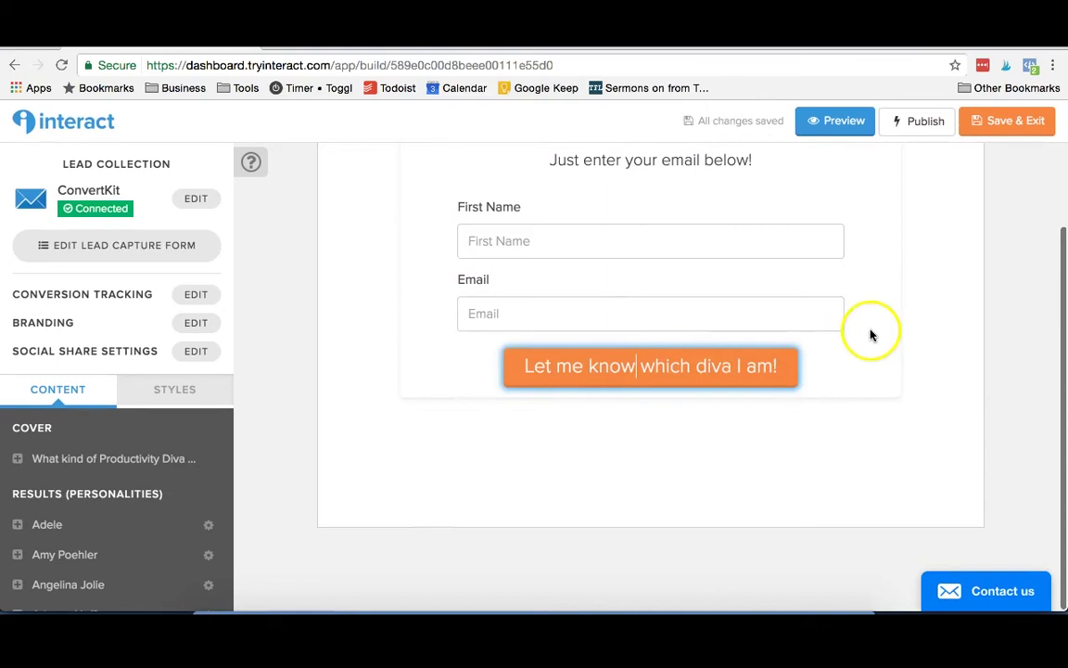
pyautogui.scroll(3, 872, 335)
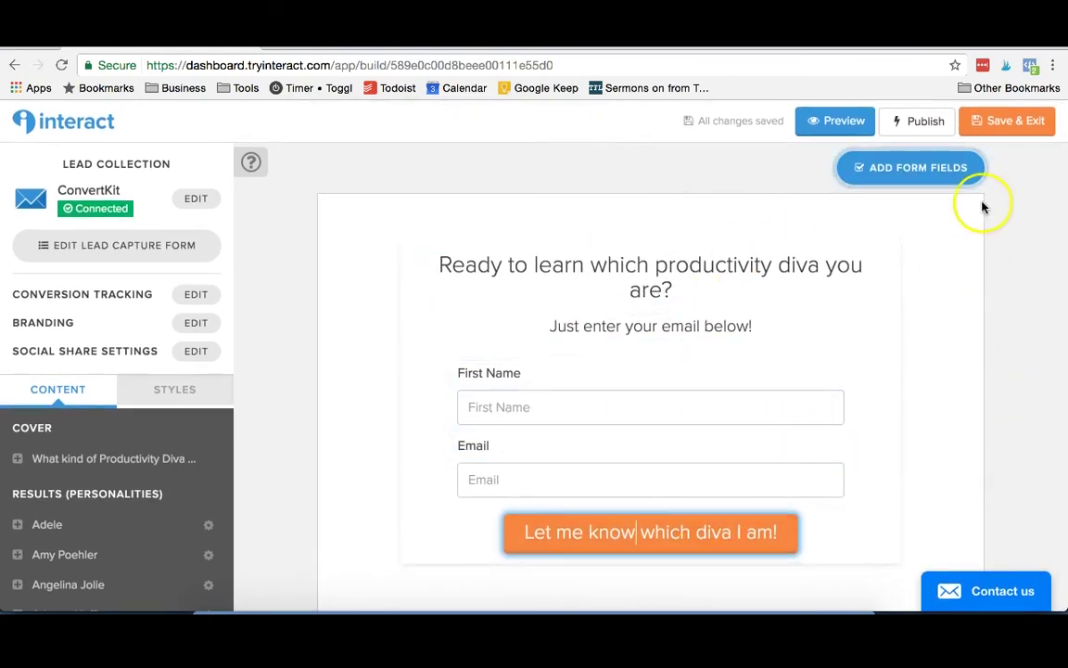
pyautogui.click(196, 294)
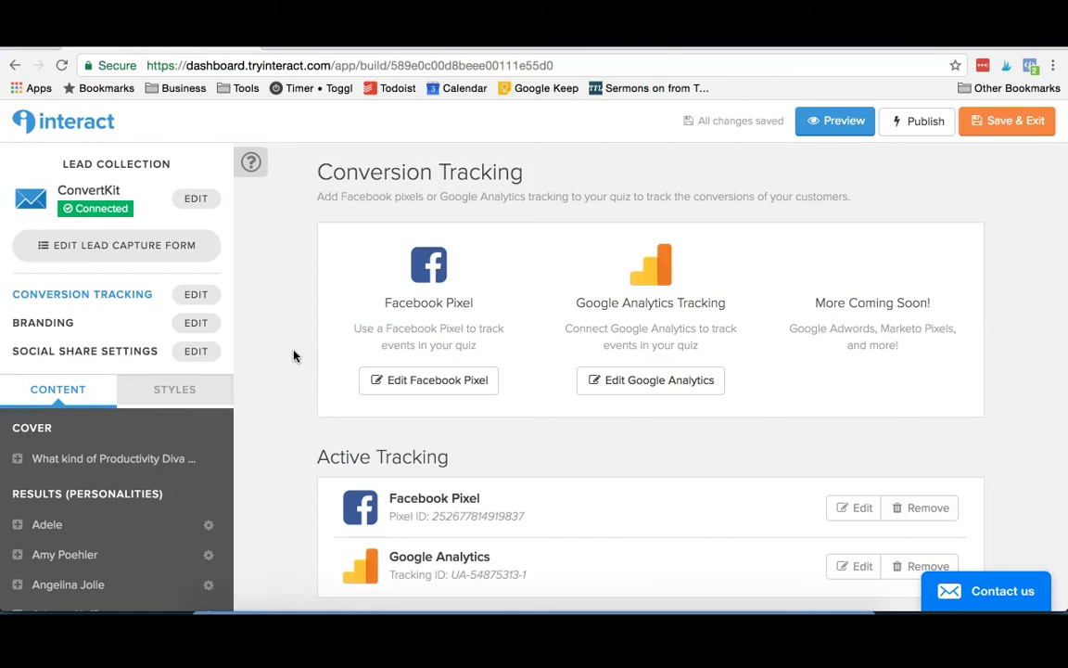
# - Save the Facebook Pixel tracking settings, then bring up the Branding colour settings
pyautogui.click(429, 380)
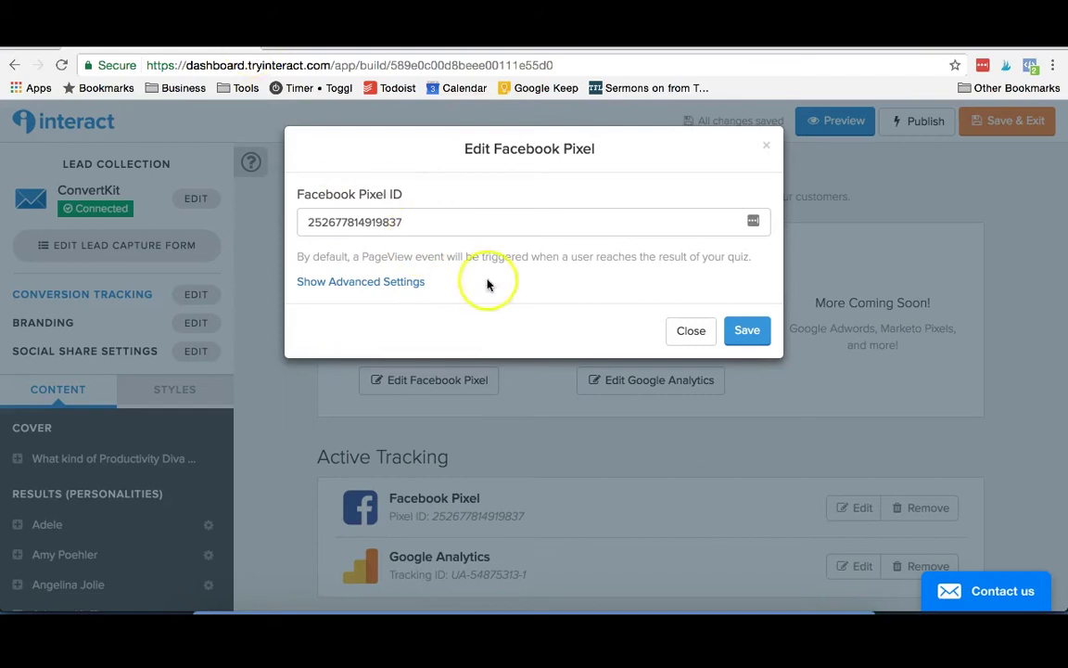
pyautogui.click(749, 331)
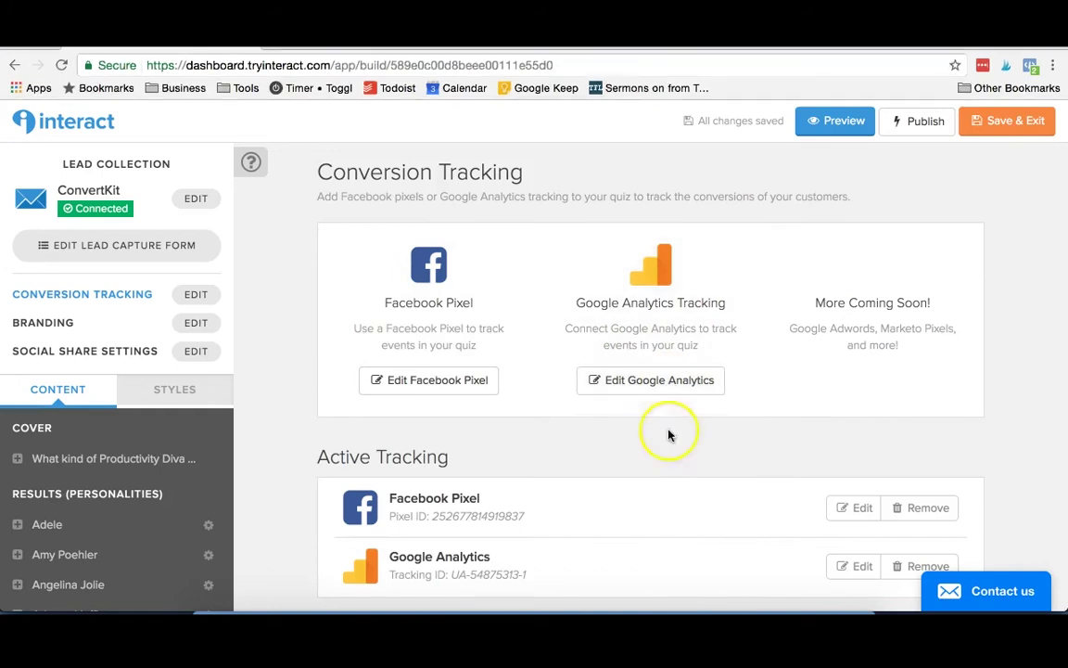
pyautogui.scroll(-2, 672, 463)
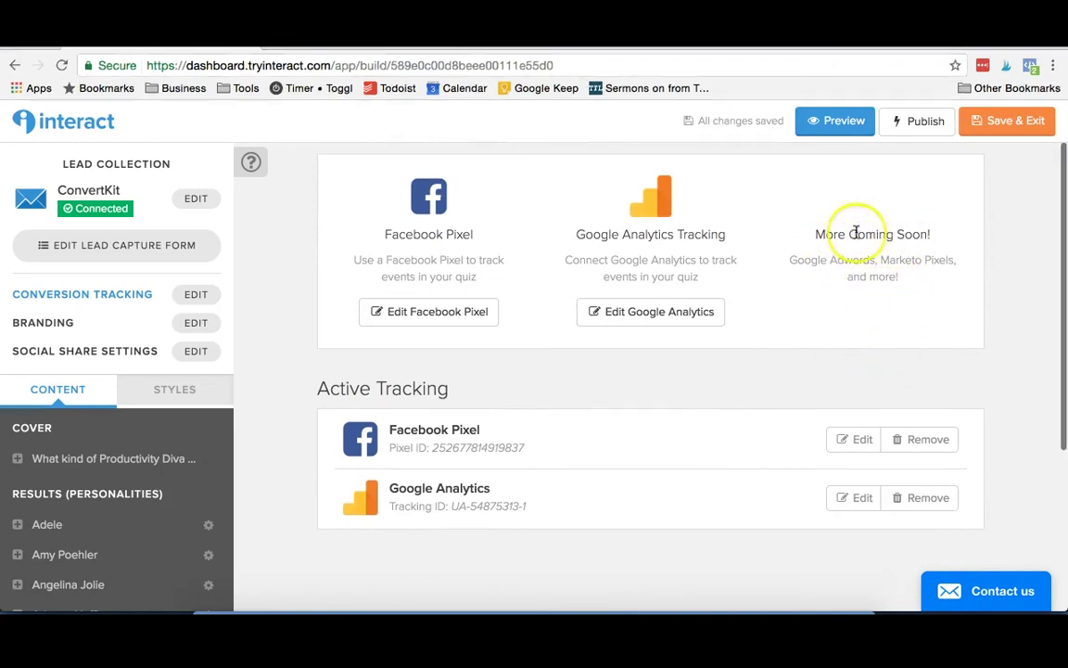
pyautogui.scroll(-2, 823, 377)
pyautogui.scroll(3, 869, 257)
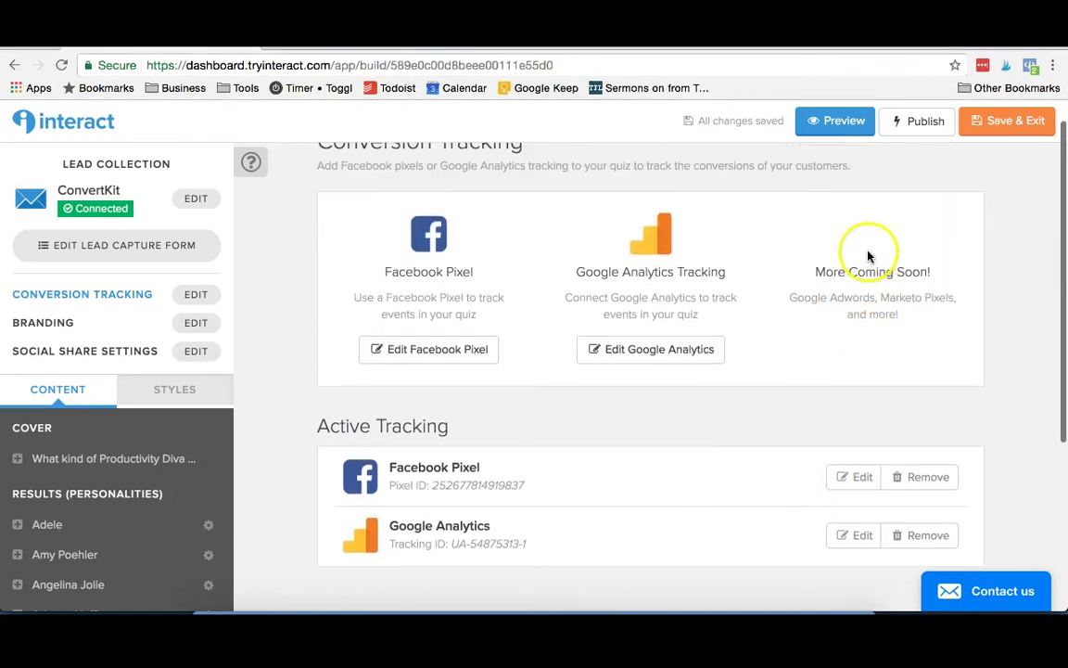
pyautogui.click(212, 324)
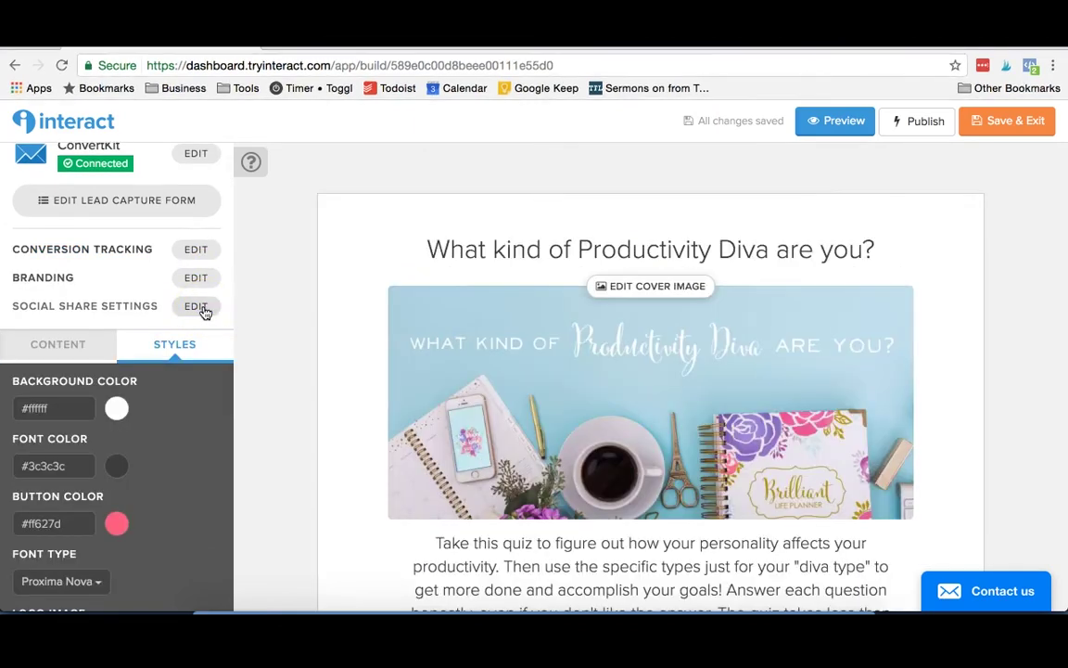
# - Review social sharing: Facebook and Twitter on, LinkedIn off, 'I got' text set to 'I'm a'
pyautogui.click(198, 307)
pyautogui.scroll(-1, 358, 262)
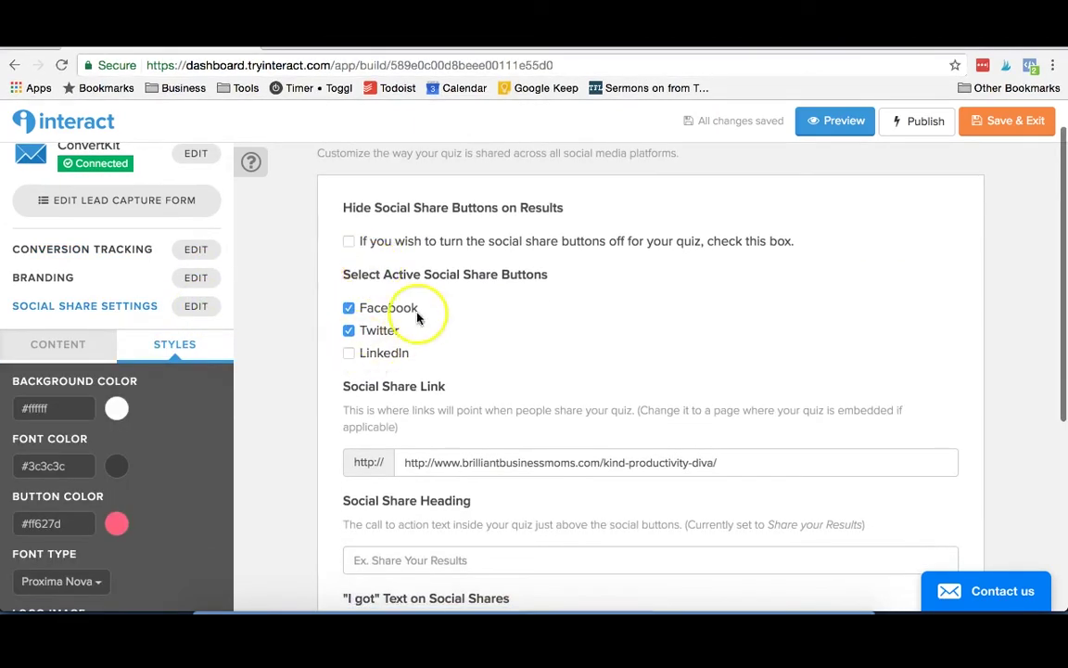
pyautogui.scroll(-2, 287, 381)
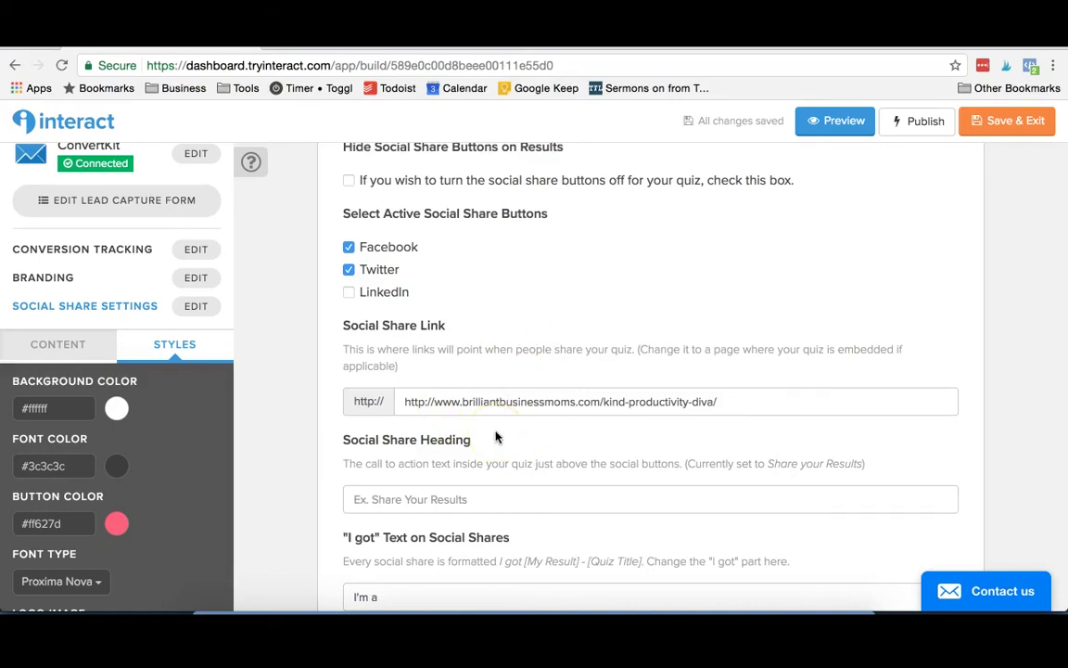
pyautogui.scroll(-2, 496, 435)
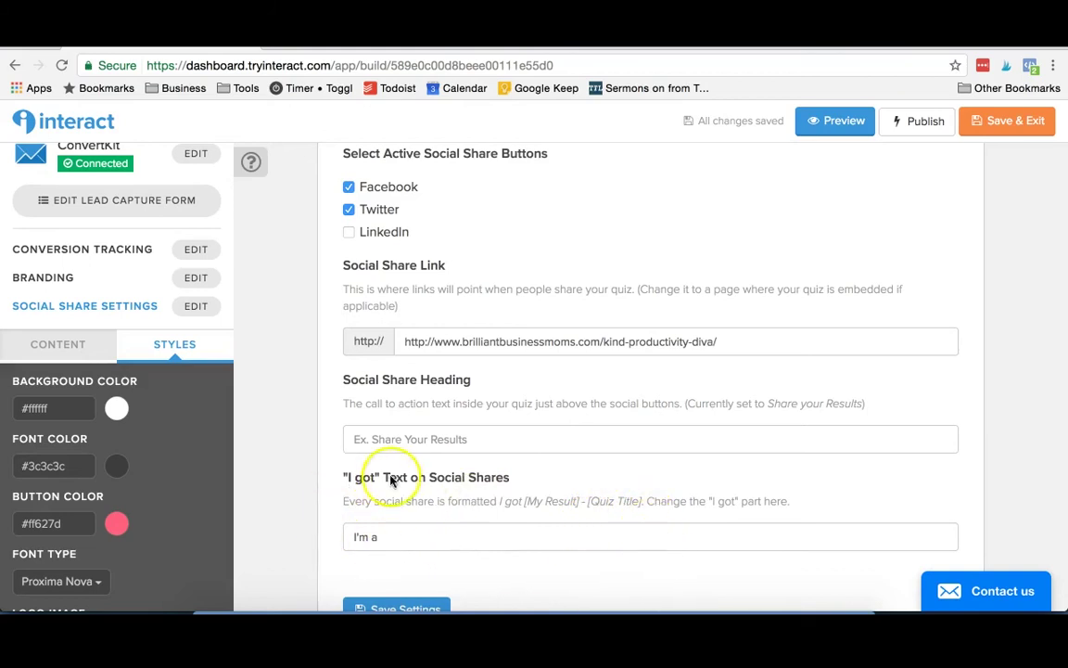
pyautogui.scroll(3, 57, 403)
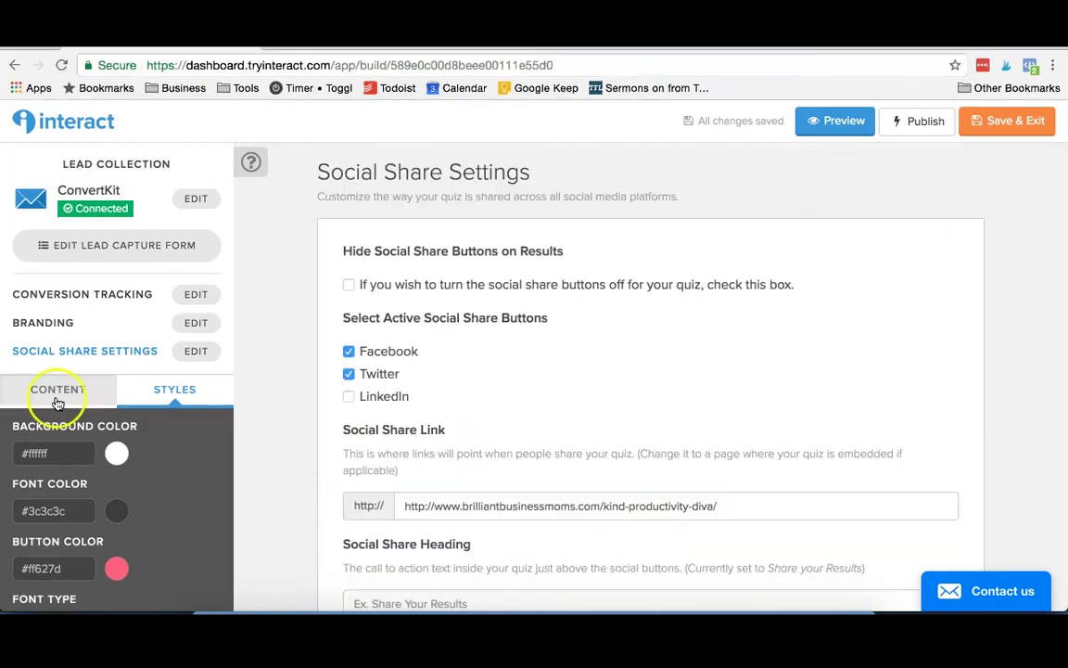
# - Save and exit the Productivity Diva quiz, then check its analytics, comparing conversion rate by starts and views
pyautogui.click(57, 399)
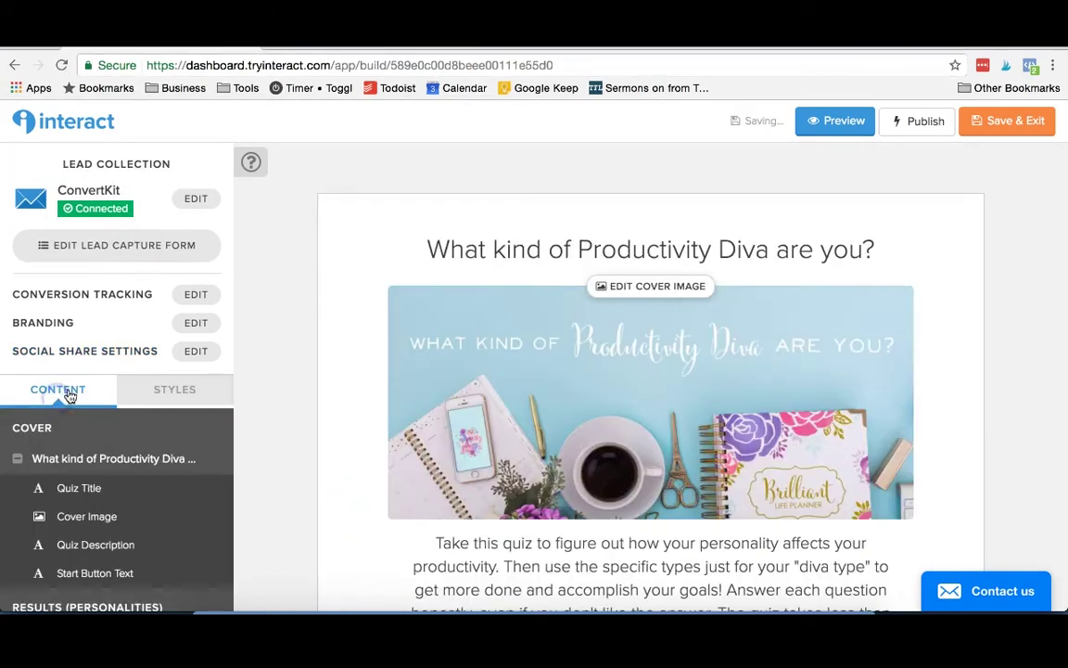
pyautogui.click(1003, 127)
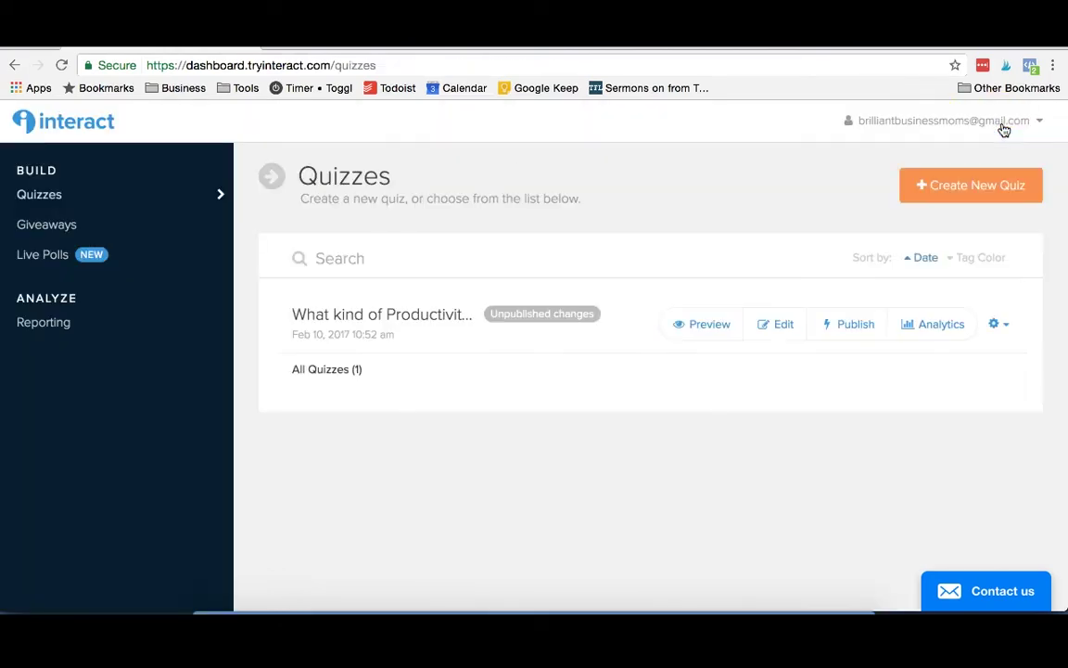
pyautogui.click(931, 322)
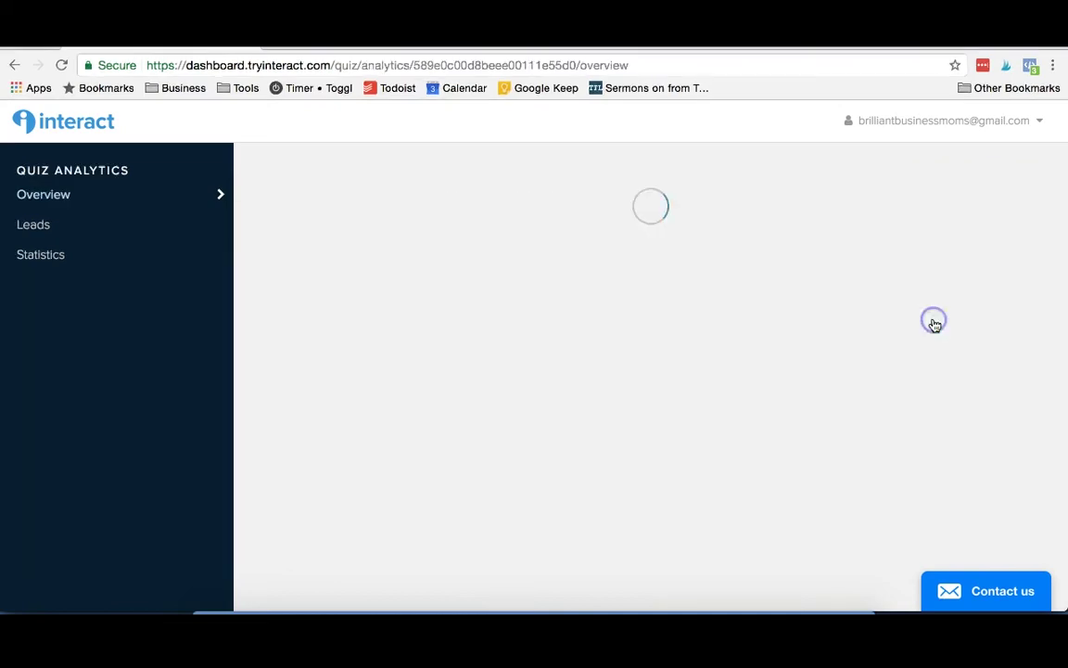
pyautogui.scroll(-2, 637, 318)
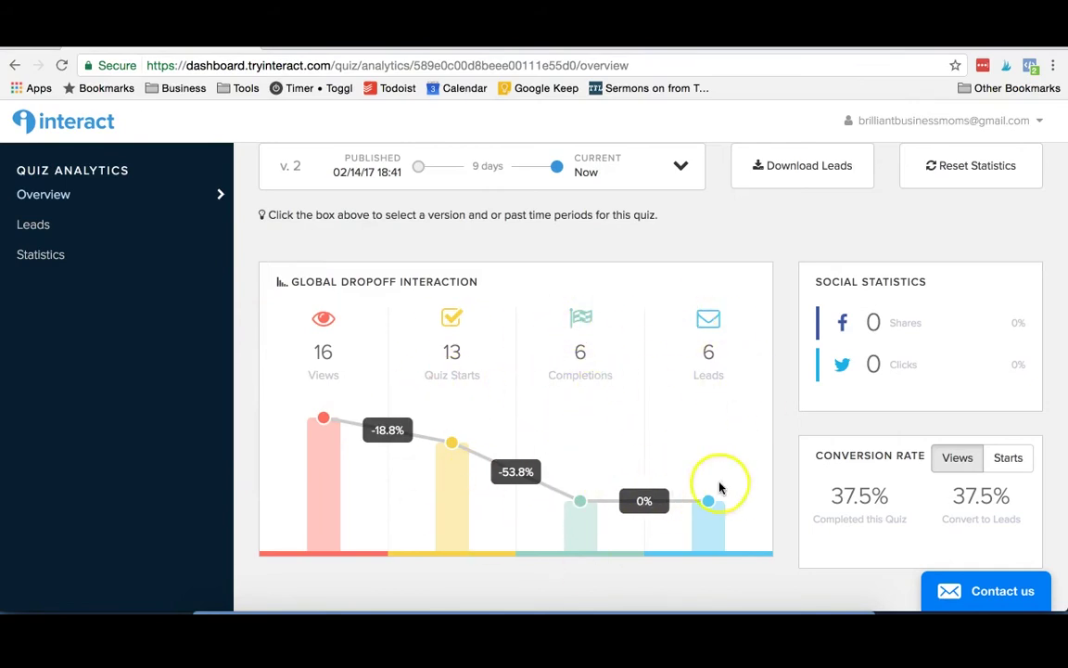
pyautogui.scroll(-2, 732, 477)
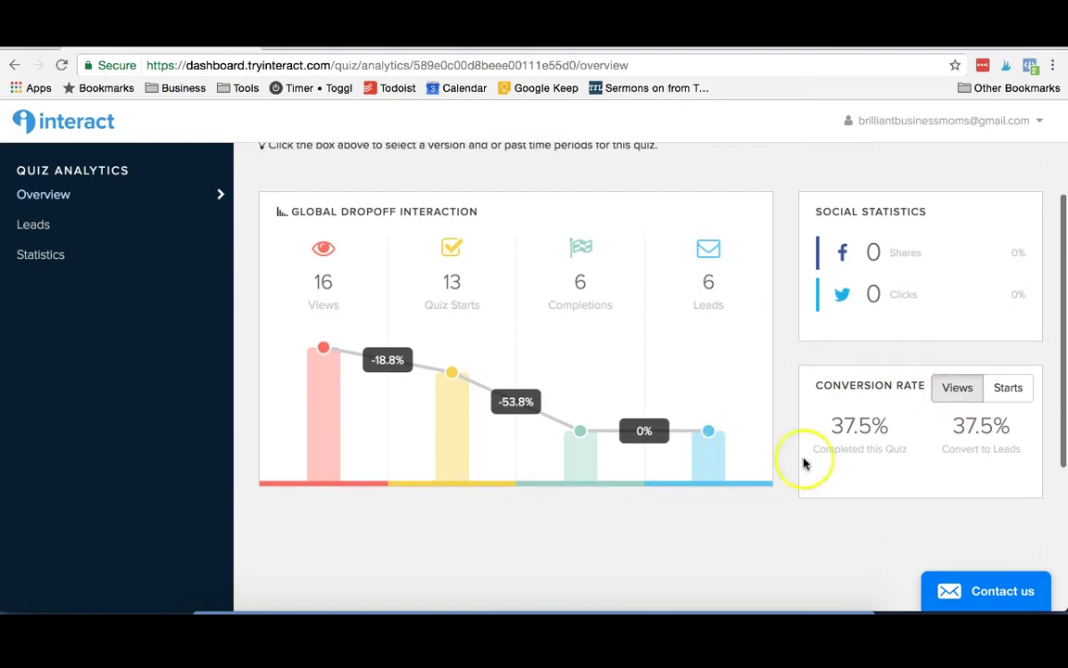
pyautogui.click(1008, 390)
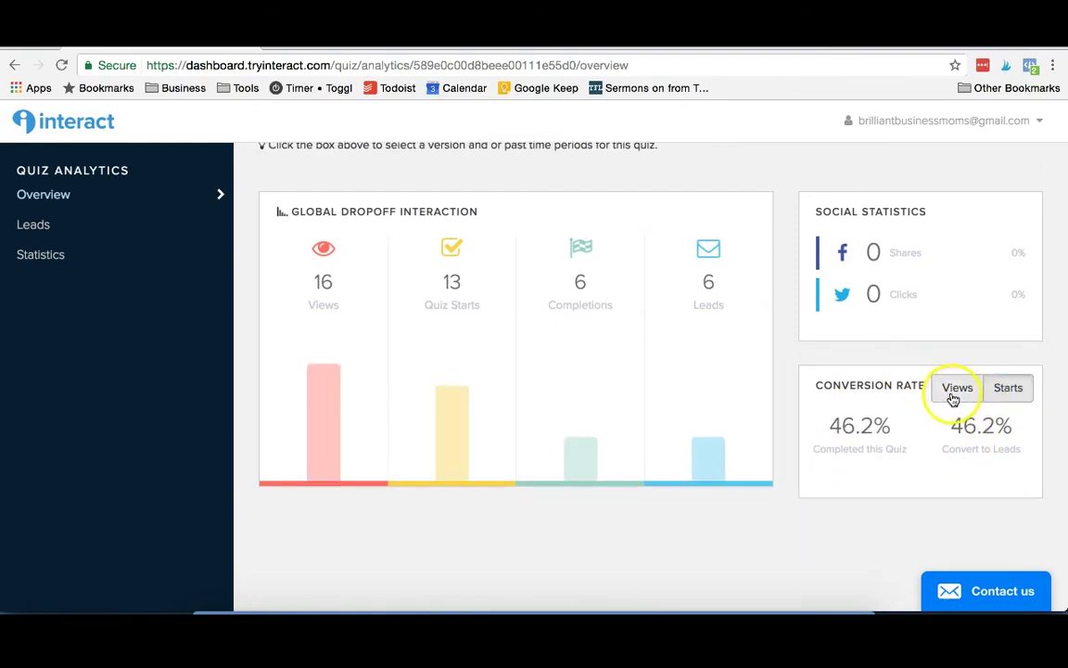
pyautogui.click(953, 390)
pyautogui.scroll(5, 835, 297)
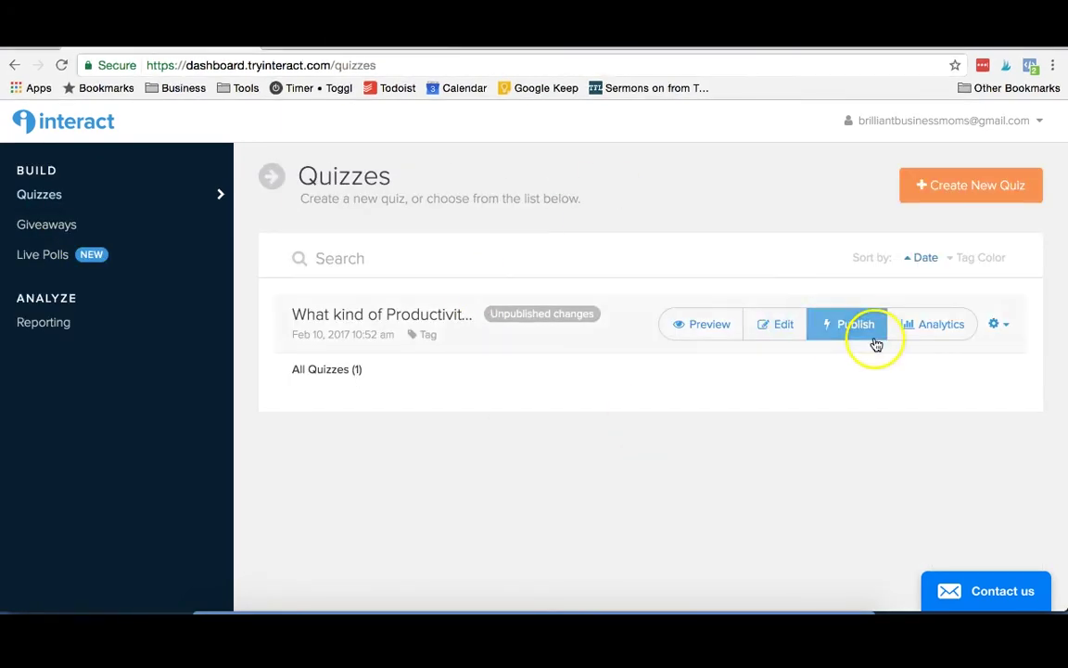
# - Publish the Productivity Diva quiz's pending changes and move to the WordPress Edit Page tab
pyautogui.click(853, 329)
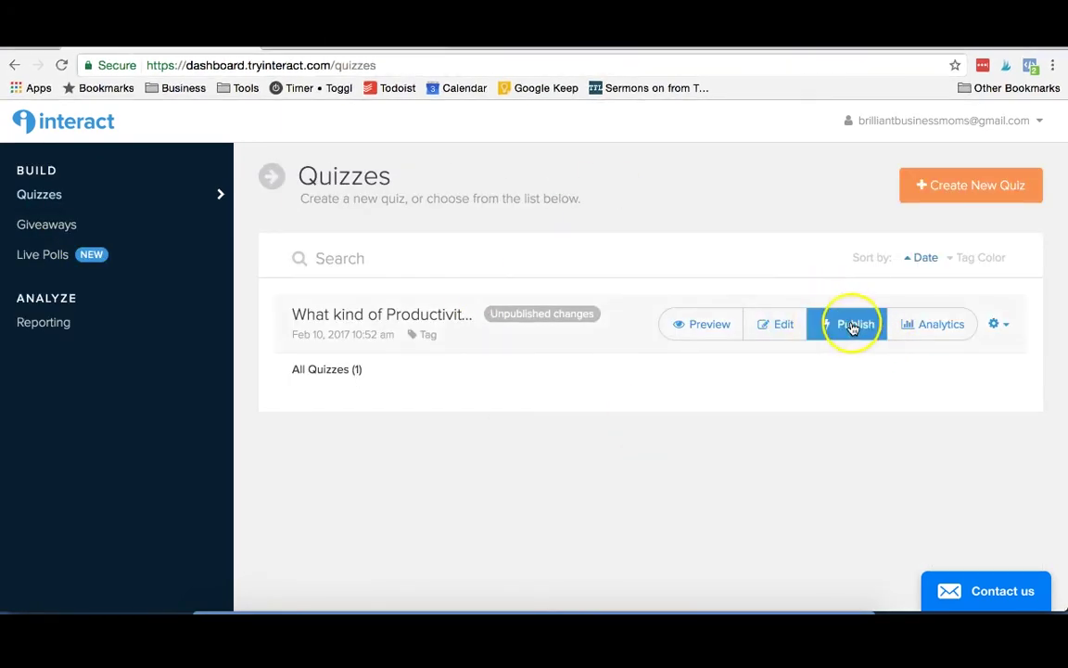
pyautogui.click(332, 43)
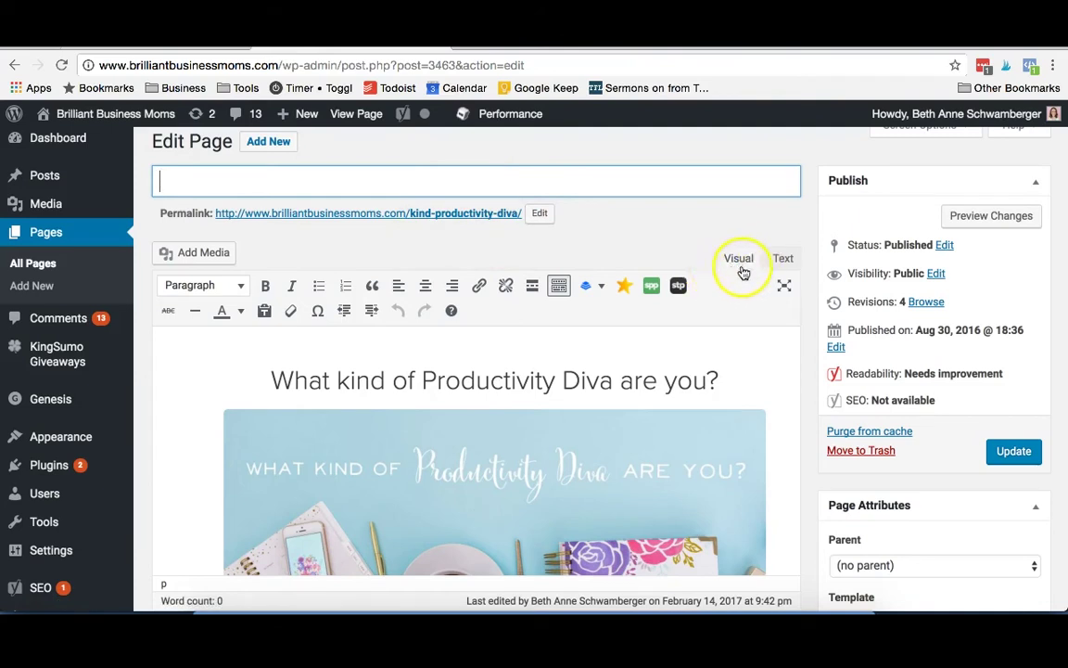
# - Inspect the iframe embed code in the Text view, then preview the kind-productivity-diva page
pyautogui.click(782, 261)
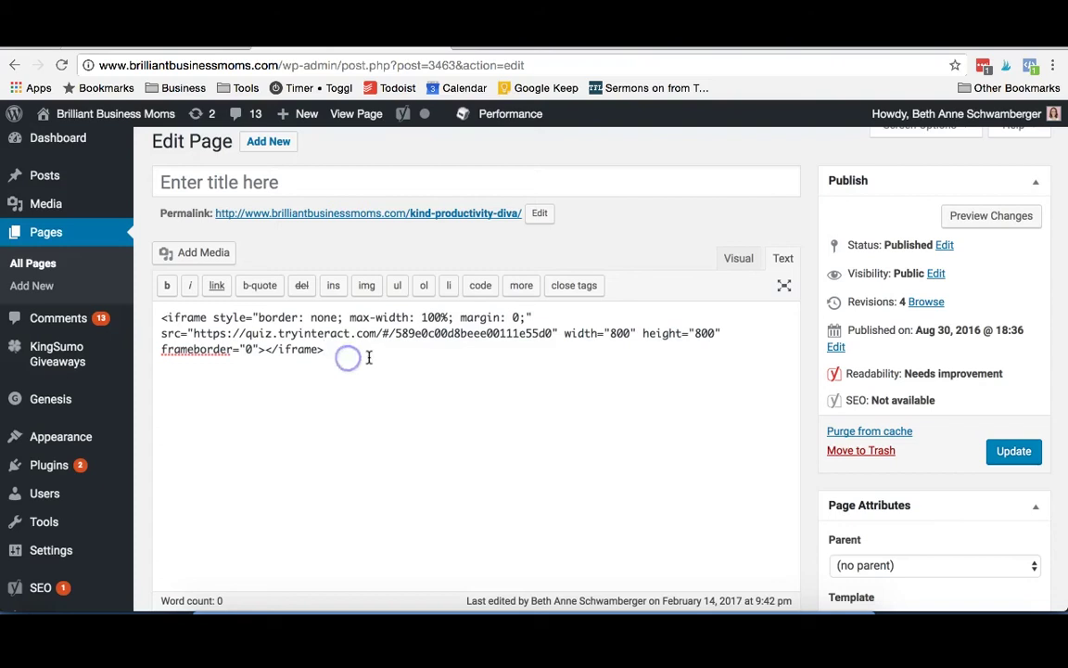
pyautogui.moveTo(367, 358); pyautogui.dragTo(179, 306)
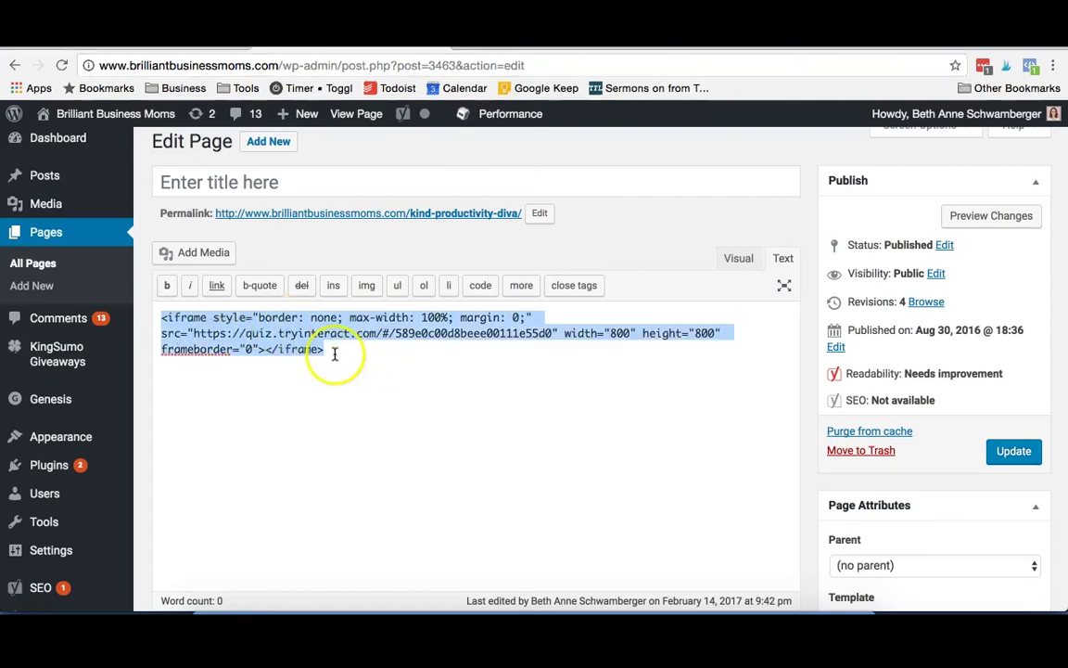
pyautogui.scroll(-2, 426, 445)
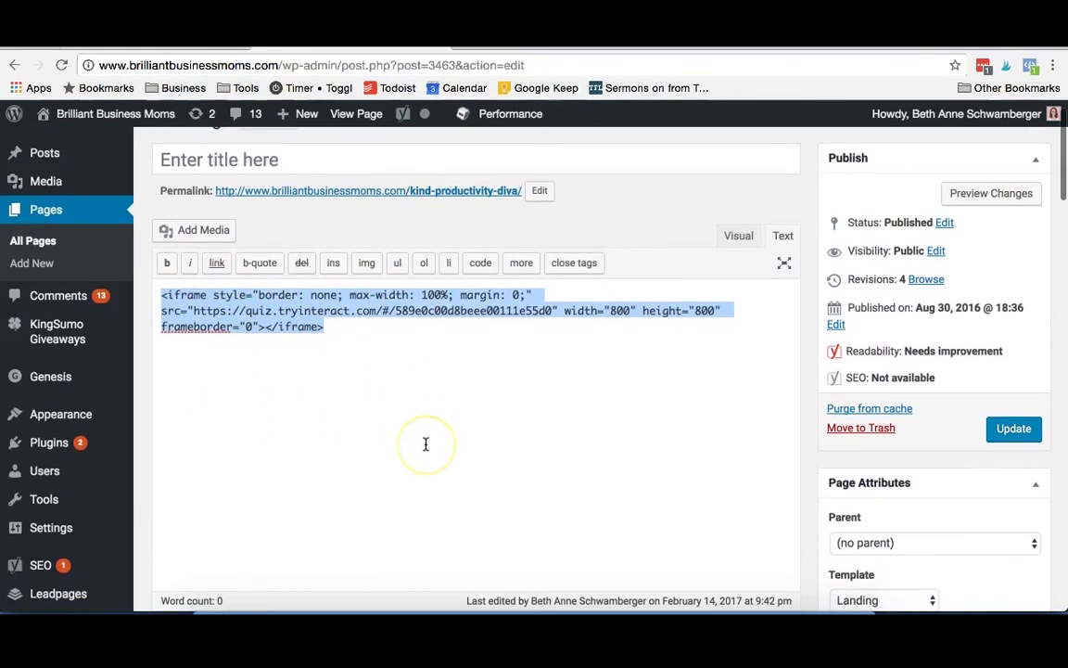
pyautogui.click(995, 198)
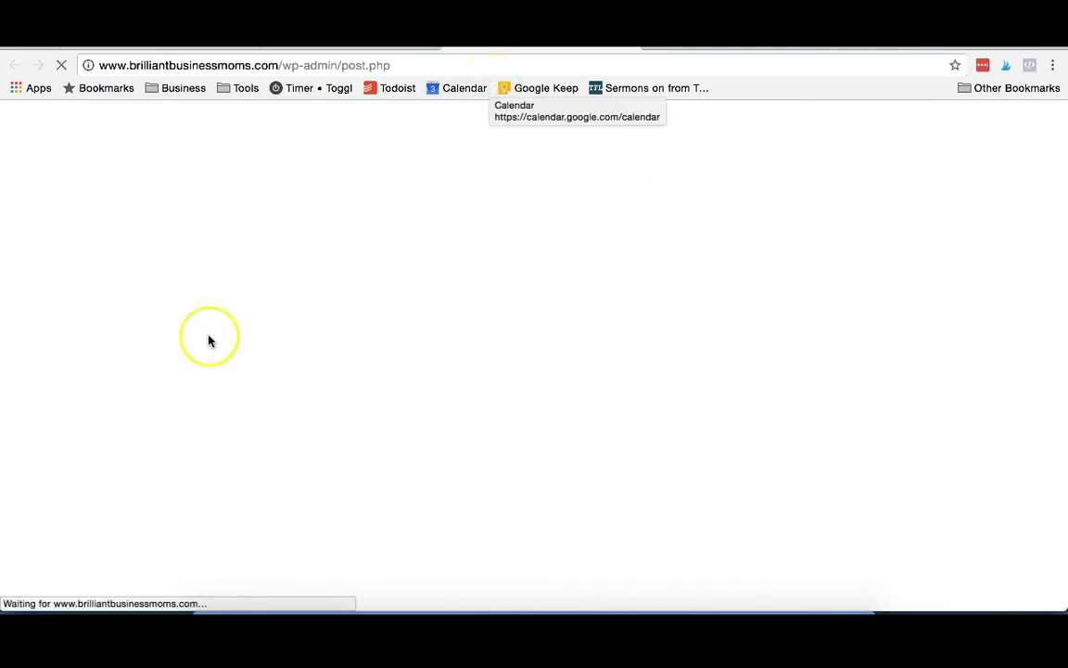
pyautogui.click(678, 265)
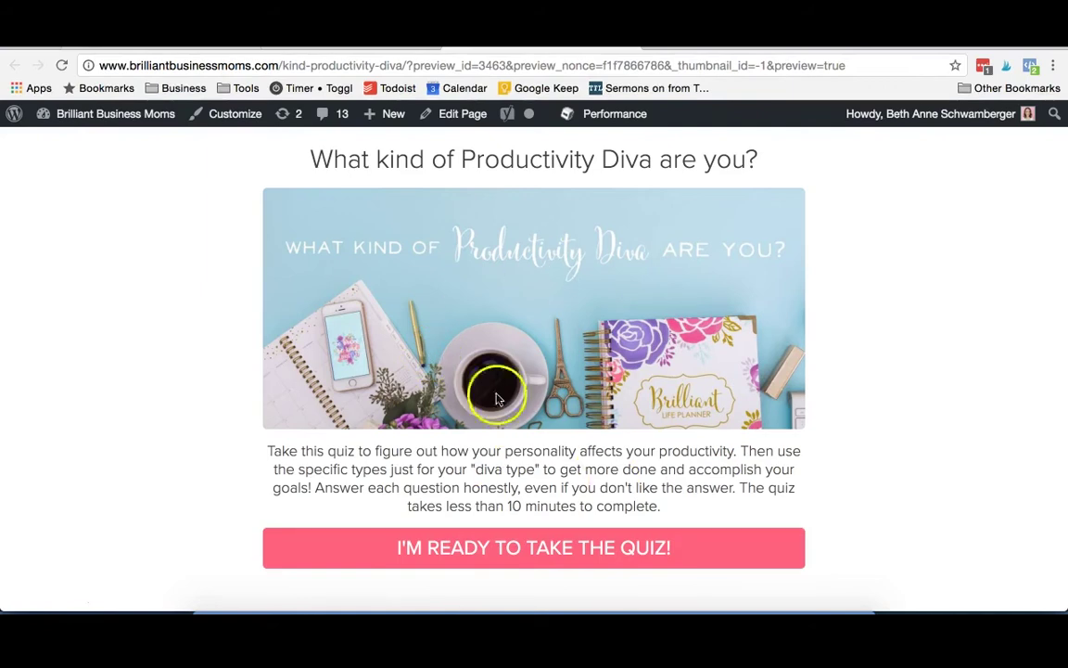
pyautogui.click(364, 47)
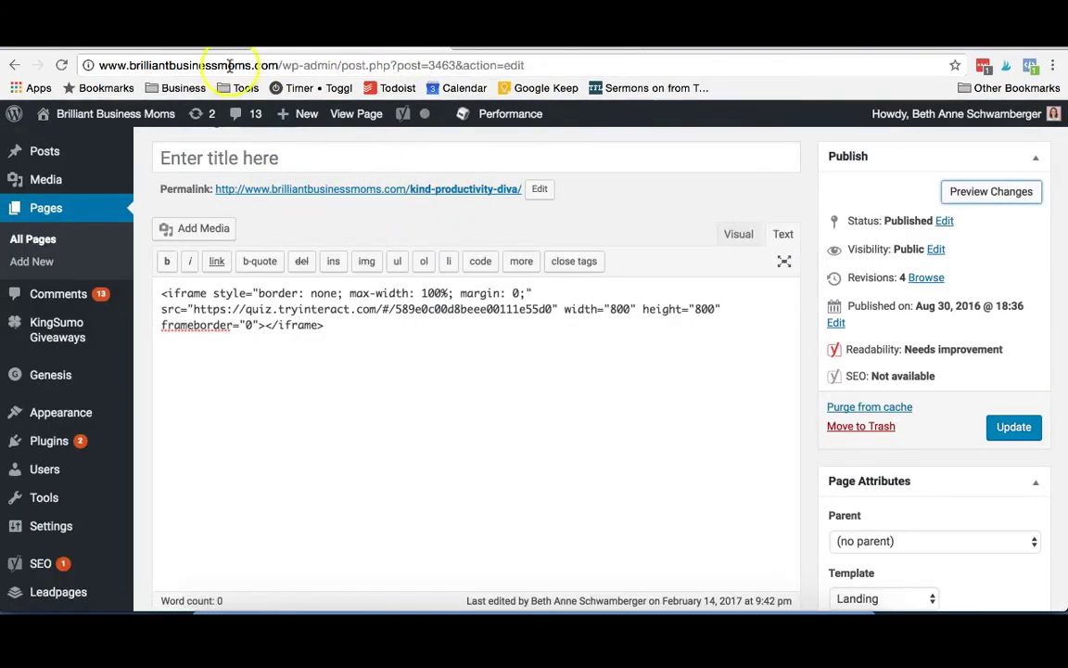
pyautogui.click(172, 51)
pyautogui.click(775, 324)
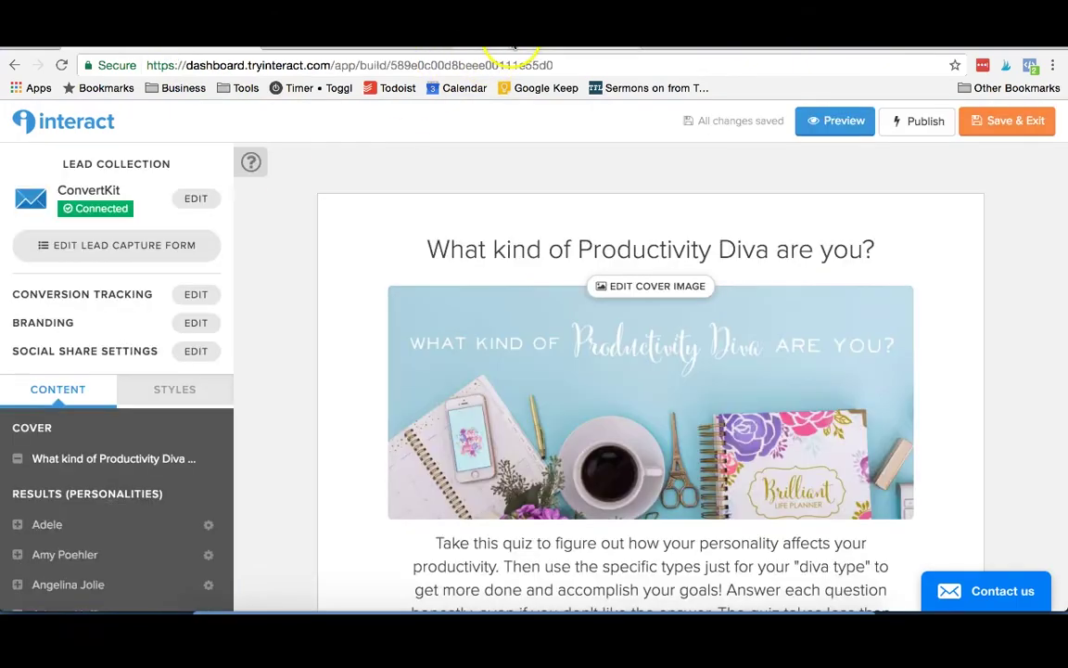
pyautogui.click(513, 47)
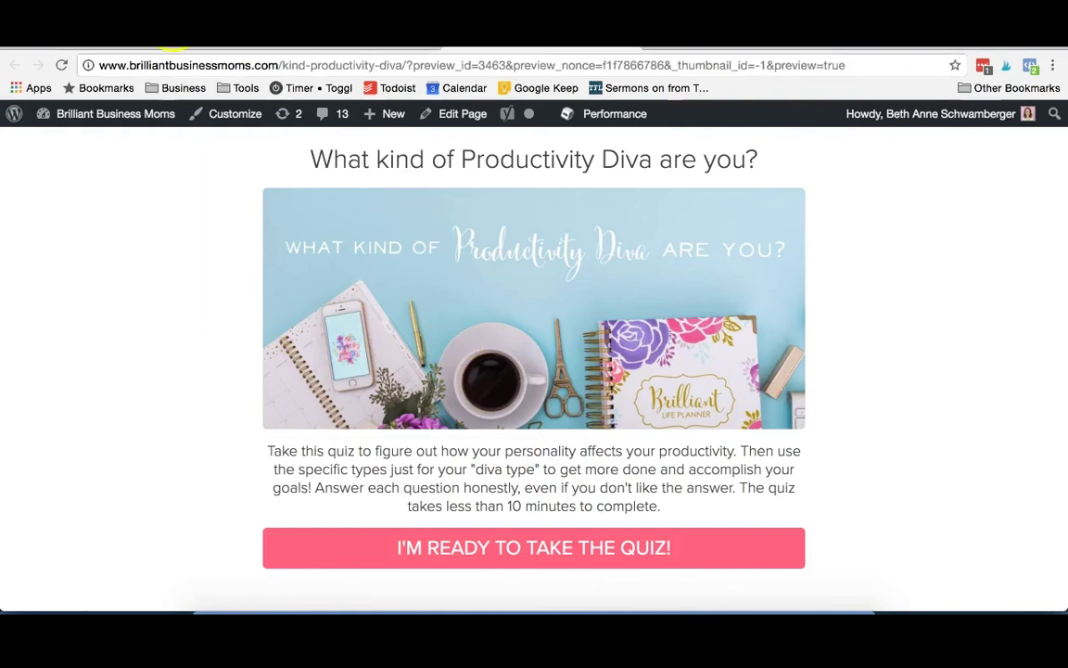
# - Create a new Personality-type quiz from the Quizzes list and view all its templates
pyautogui.click(171, 43)
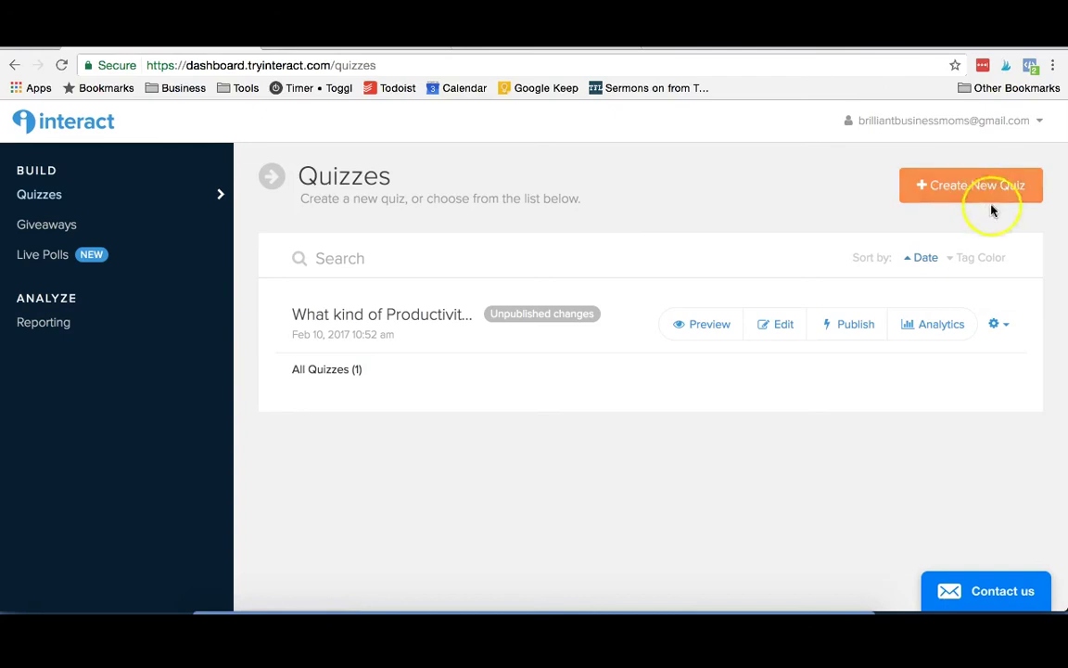
pyautogui.click(960, 202)
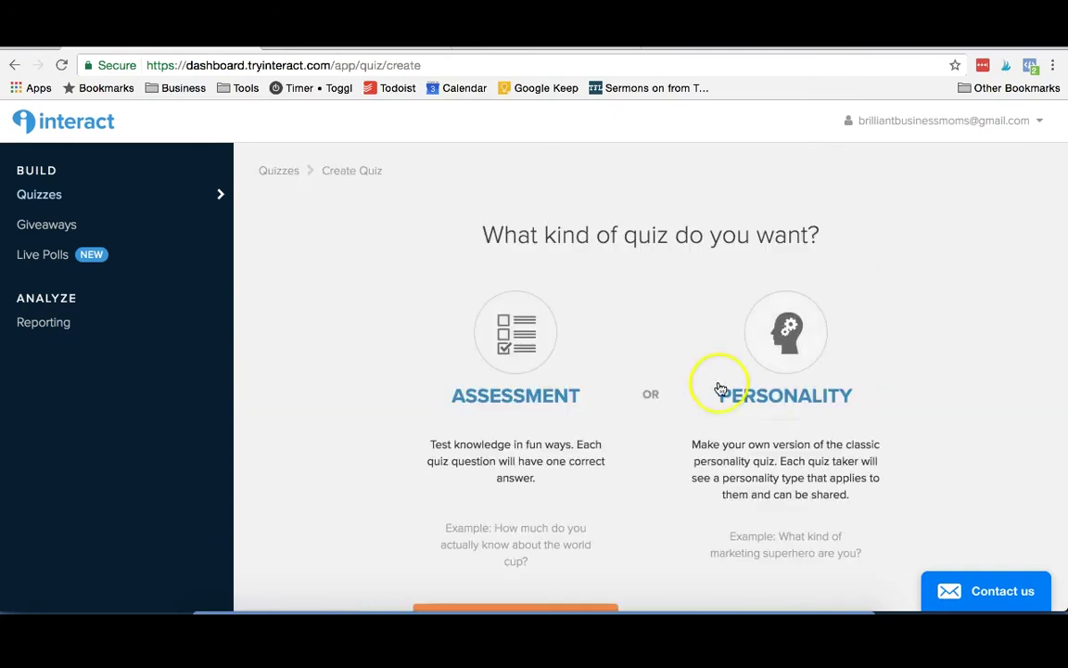
pyautogui.scroll(-2, 718, 381)
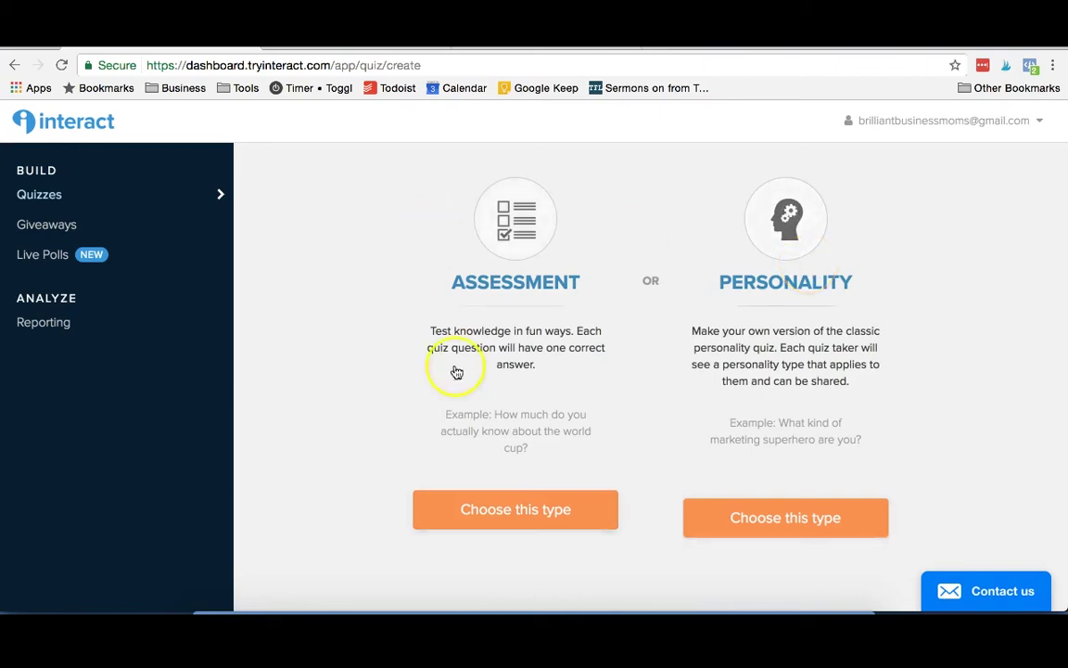
pyautogui.click(776, 517)
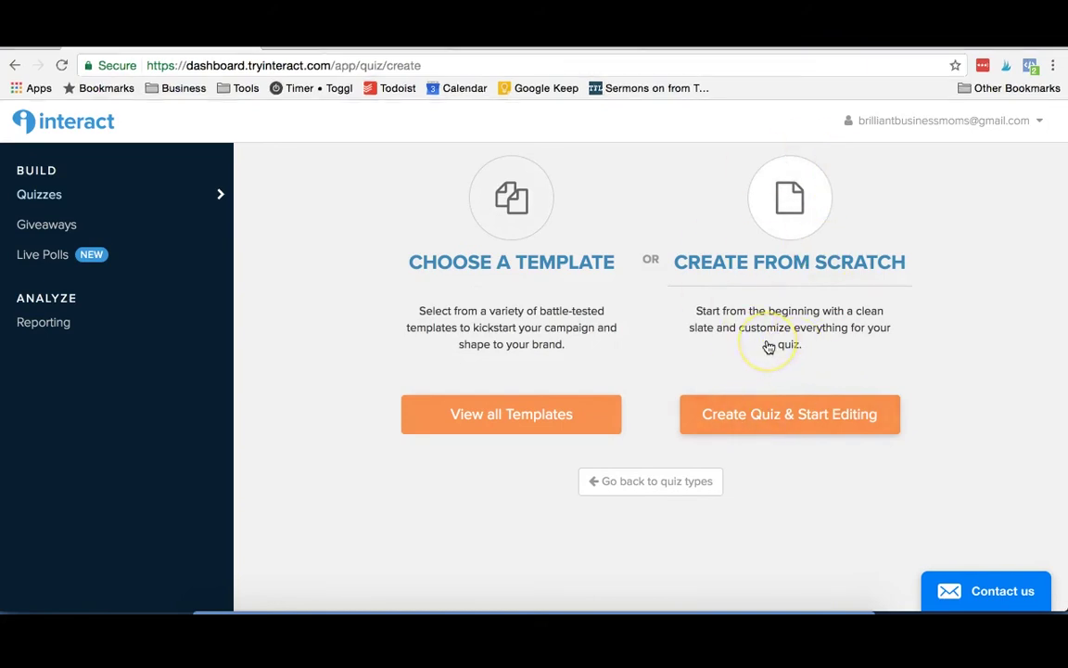
pyautogui.click(592, 261)
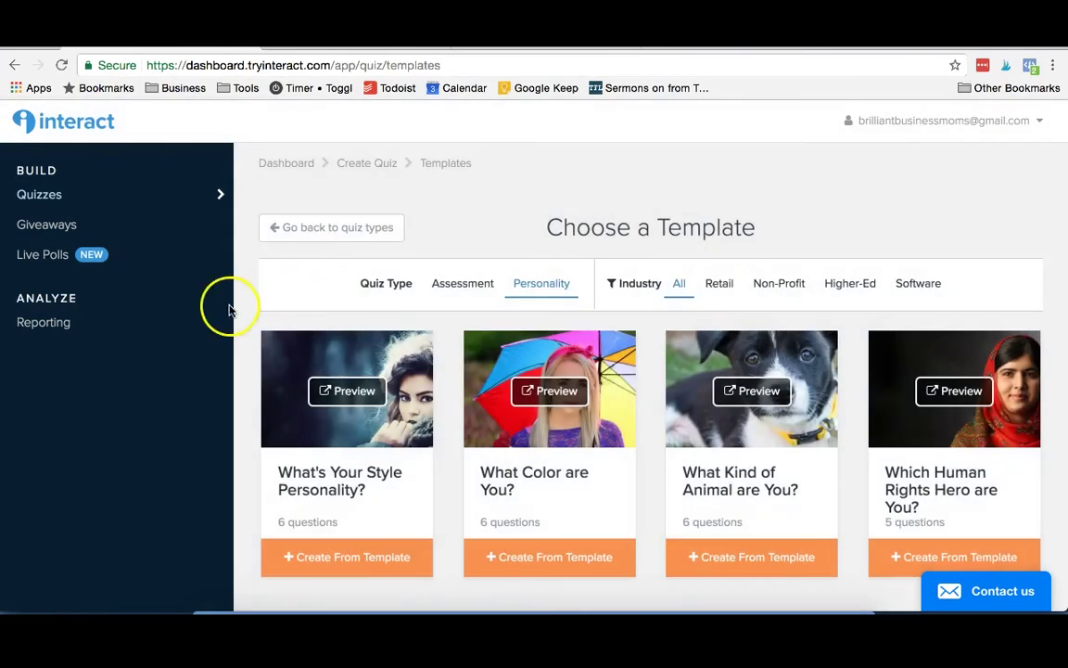
# - Build a quiz from the What's Your Style Personality? template and scroll through its five results
pyautogui.scroll(-1, 255, 343)
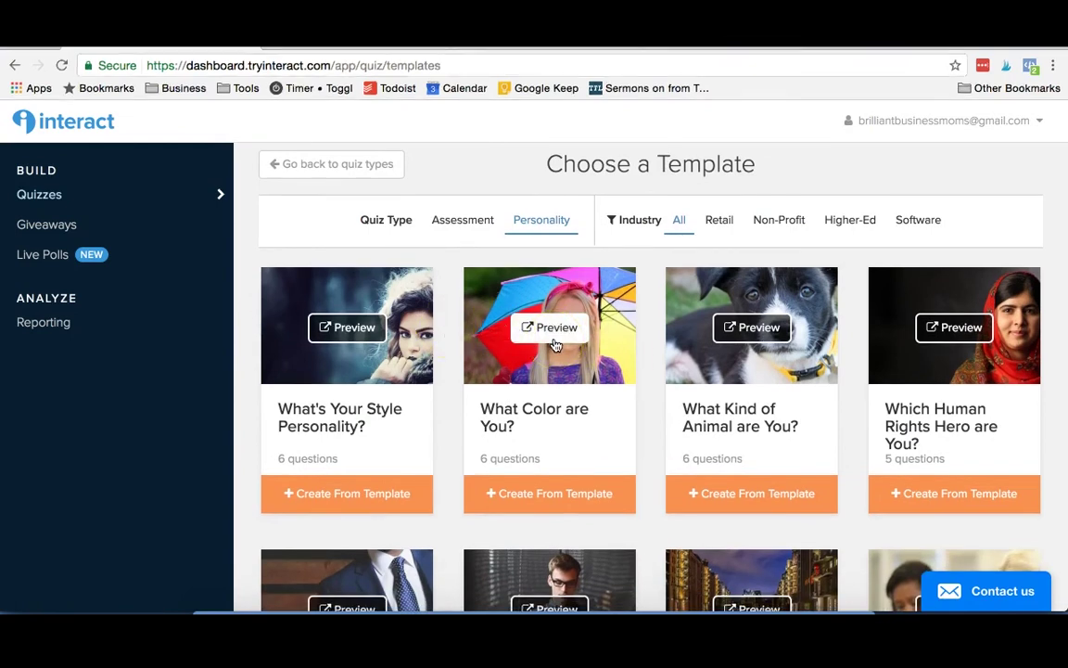
pyautogui.click(348, 497)
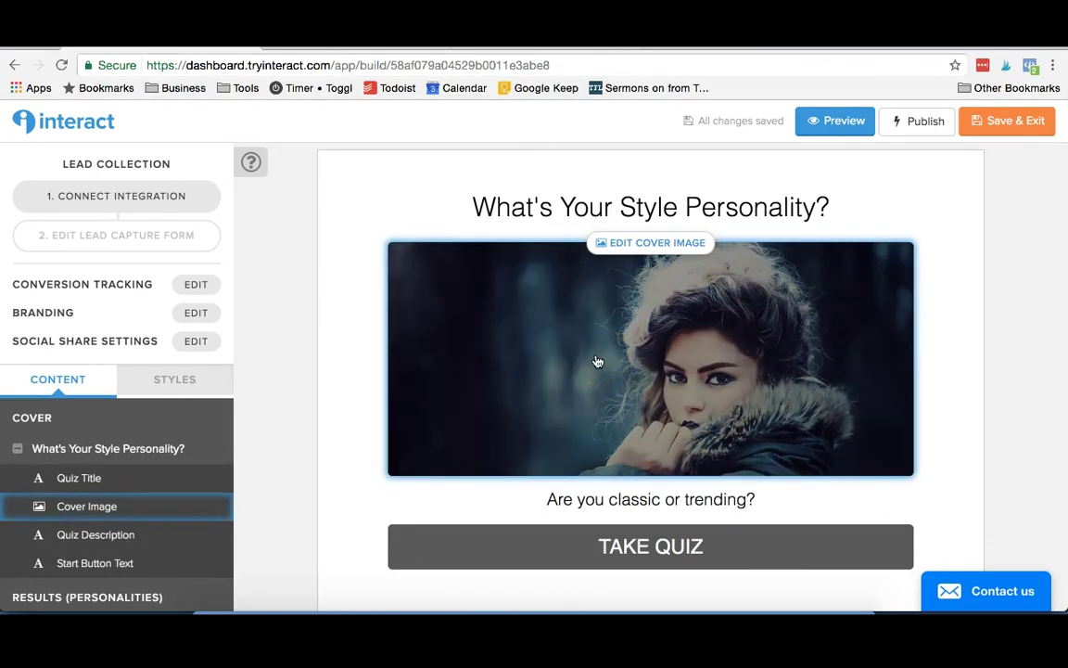
pyautogui.scroll(-5, 137, 371)
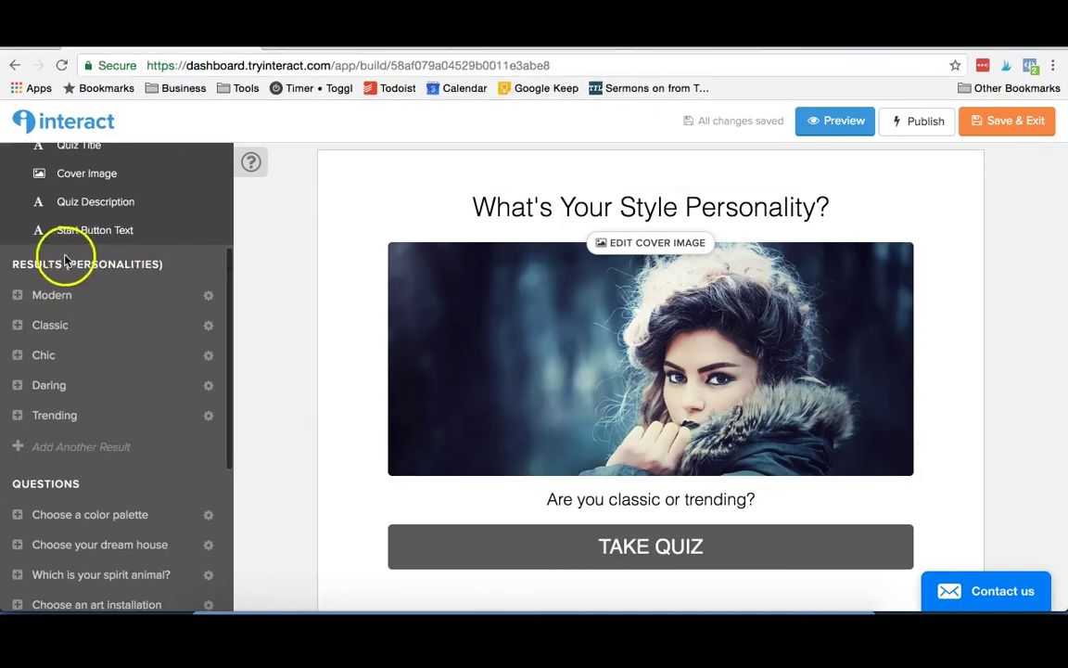
pyautogui.scroll(-5, 130, 520)
pyautogui.scroll(10, 127, 519)
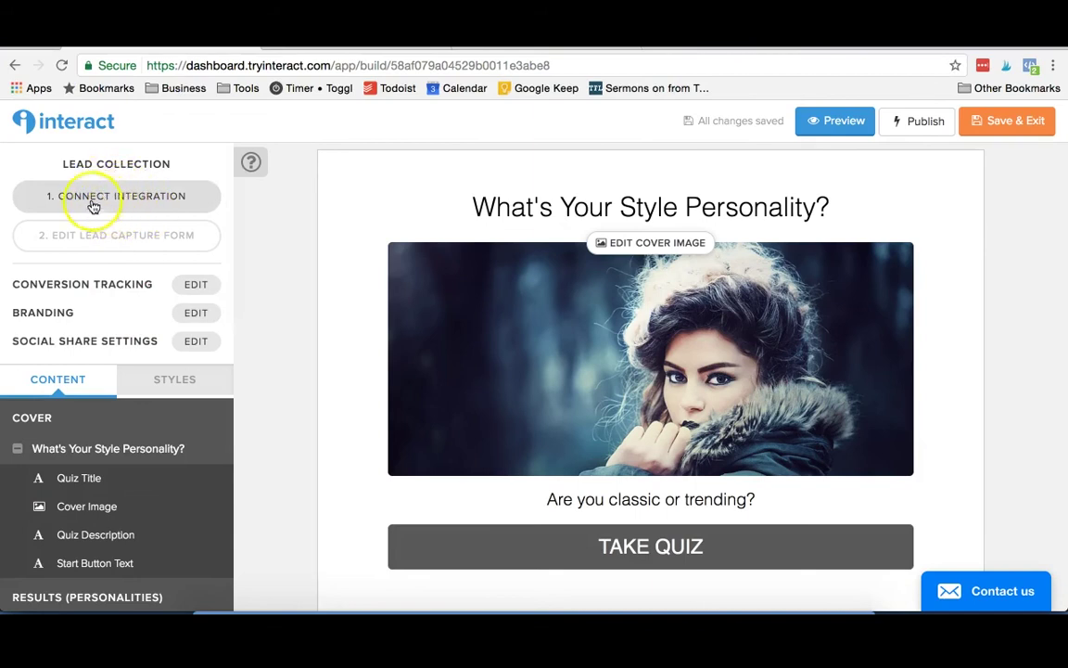
# - Pick ConvertKit from the Email Integrations list as the style quiz's lead integration
pyautogui.click(119, 198)
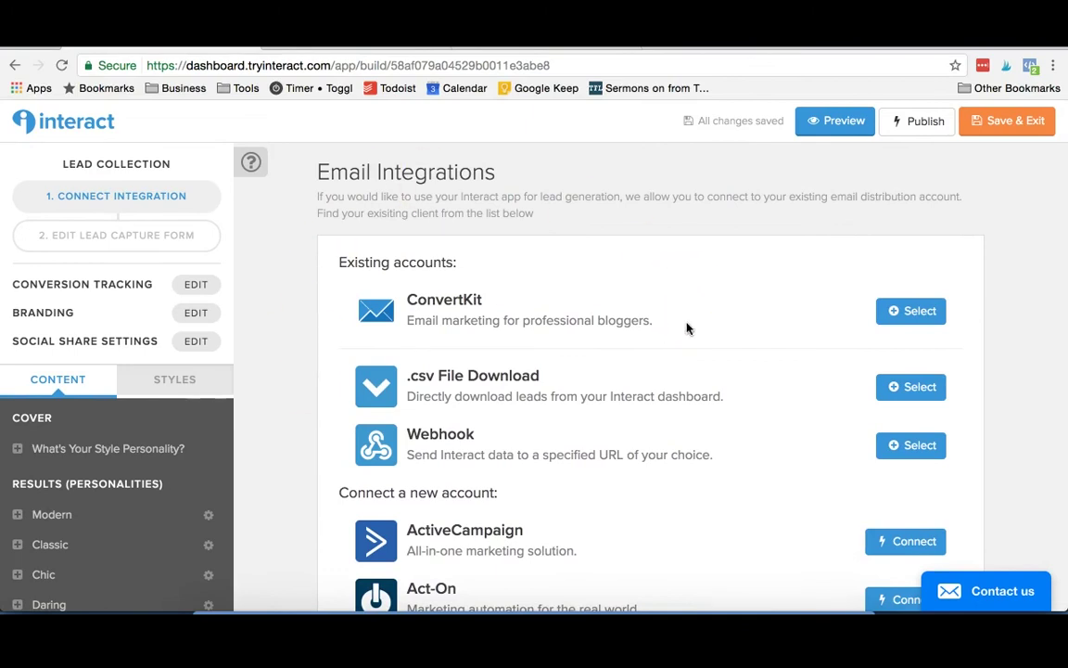
pyautogui.scroll(-10, 687, 328)
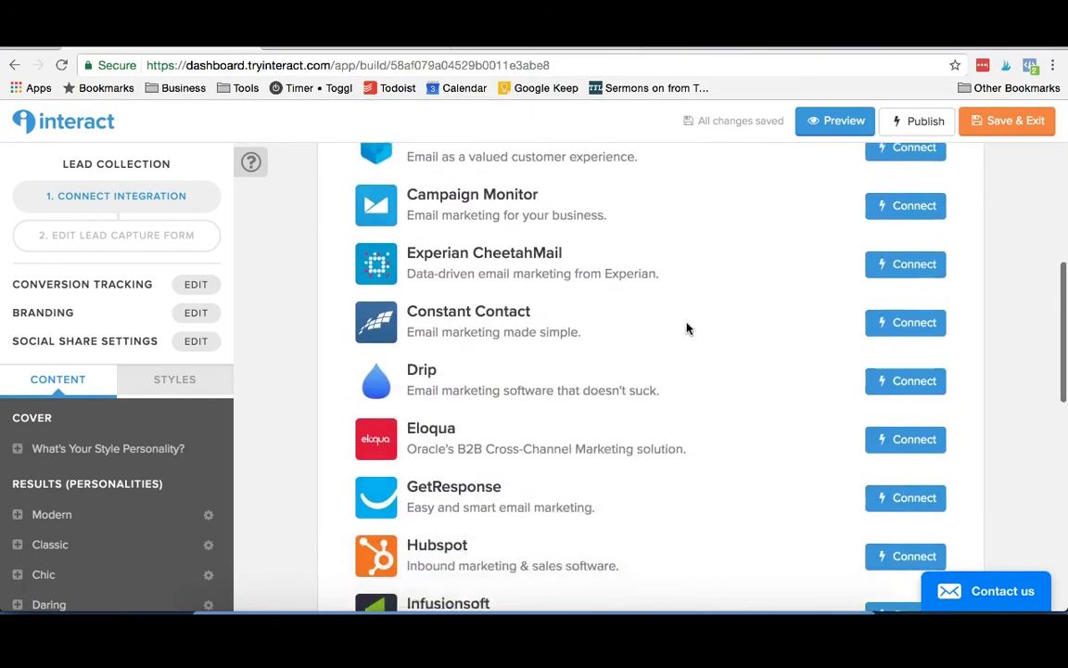
pyautogui.scroll(-10, 687, 328)
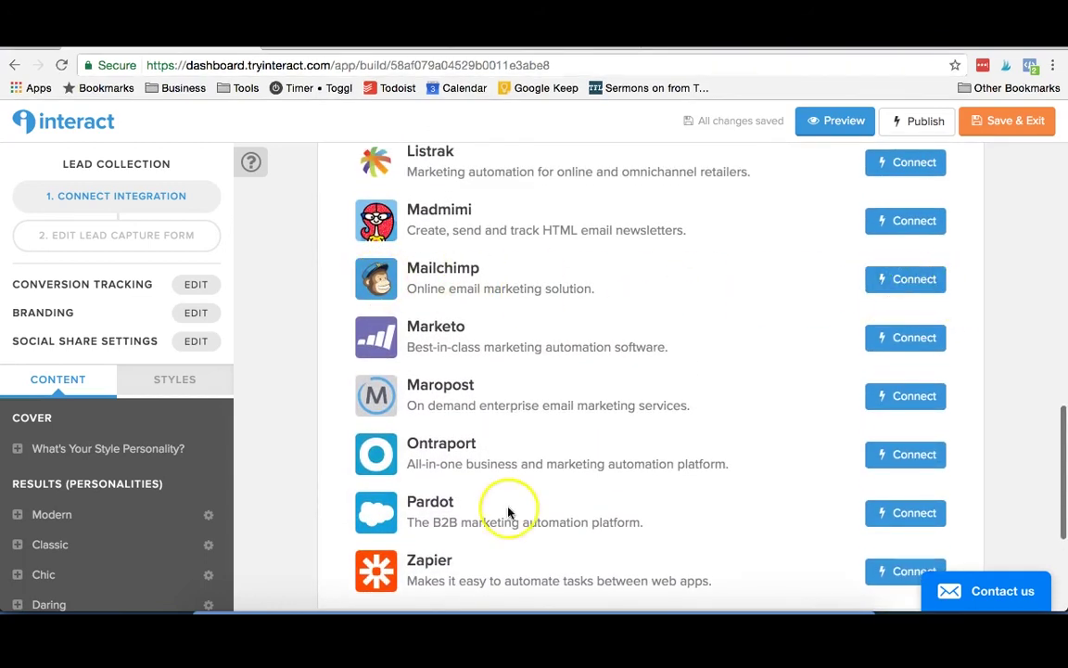
pyautogui.scroll(5, 529, 293)
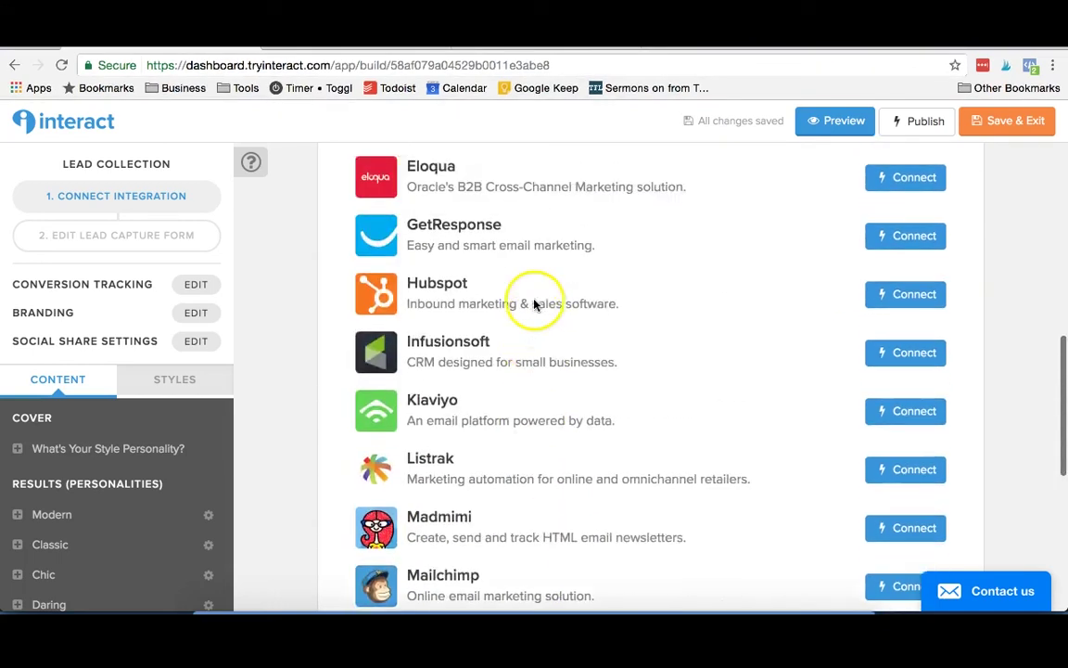
pyautogui.scroll(3, 533, 352)
pyautogui.scroll(6, 585, 427)
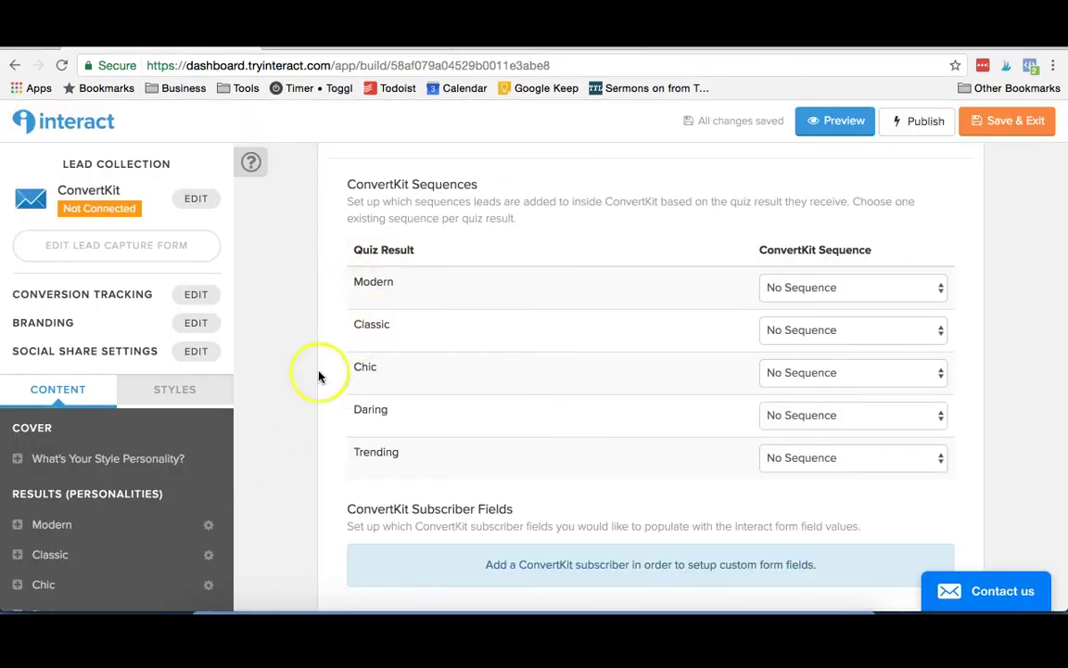
# - Assign the Personality Quiz sequence to the Modern result and save the ConvertKit settings
pyautogui.scroll(-2, 105, 539)
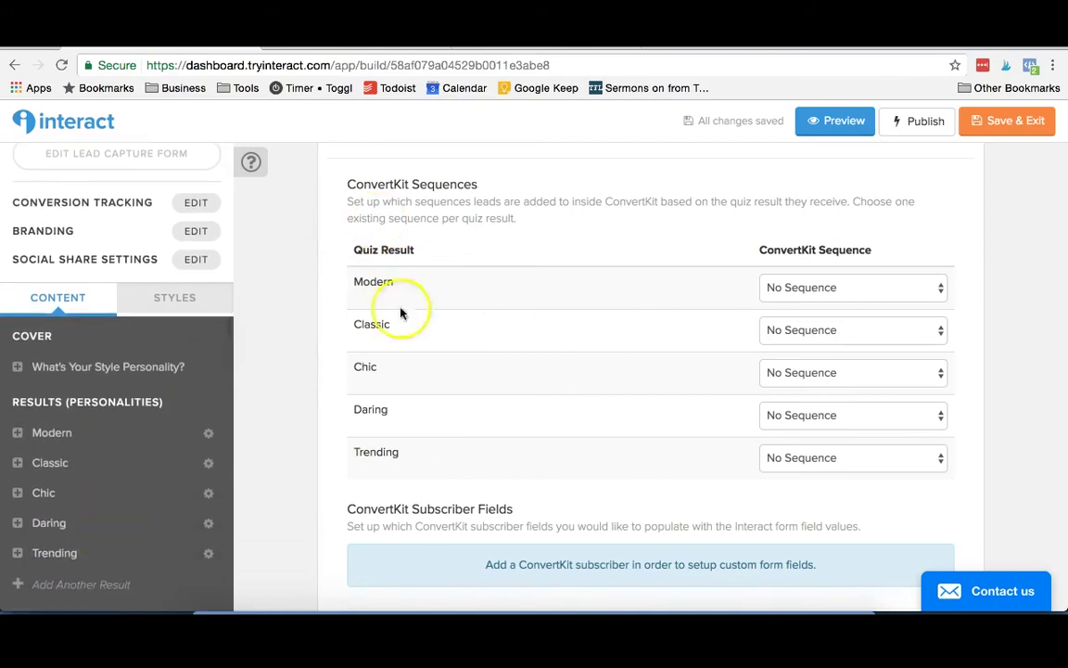
pyautogui.click(822, 299)
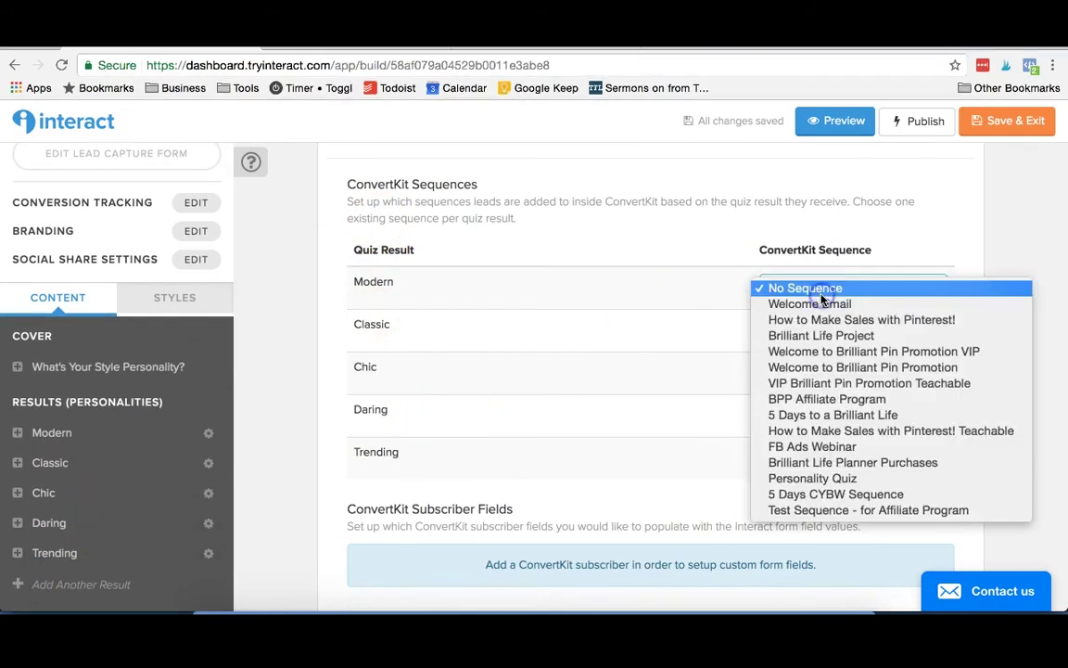
pyautogui.click(849, 287)
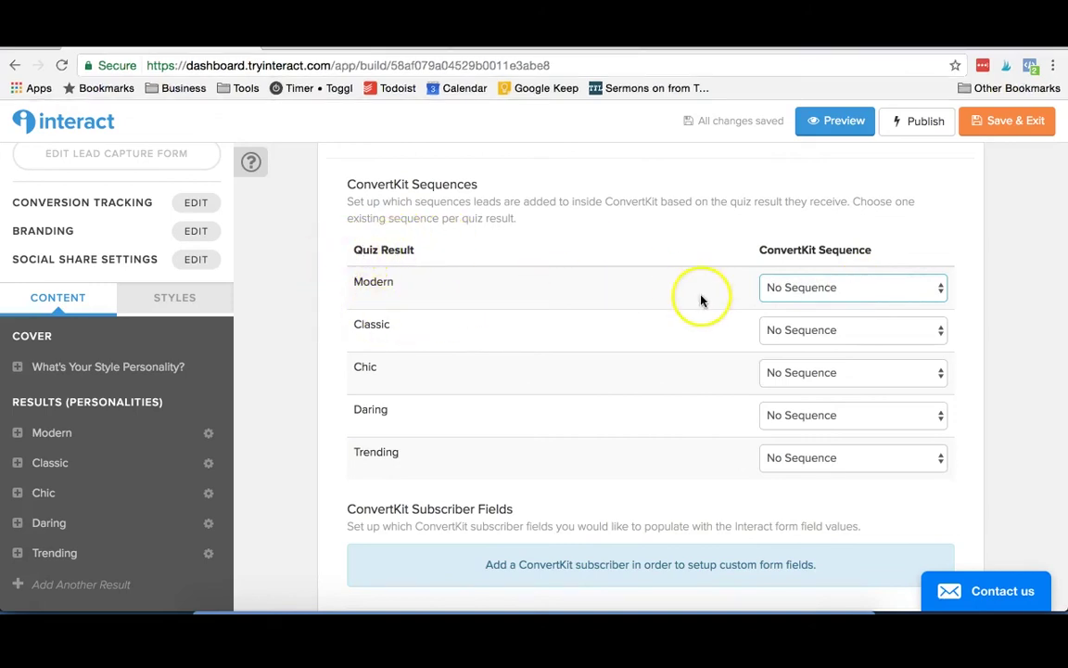
pyautogui.scroll(-2, 142, 387)
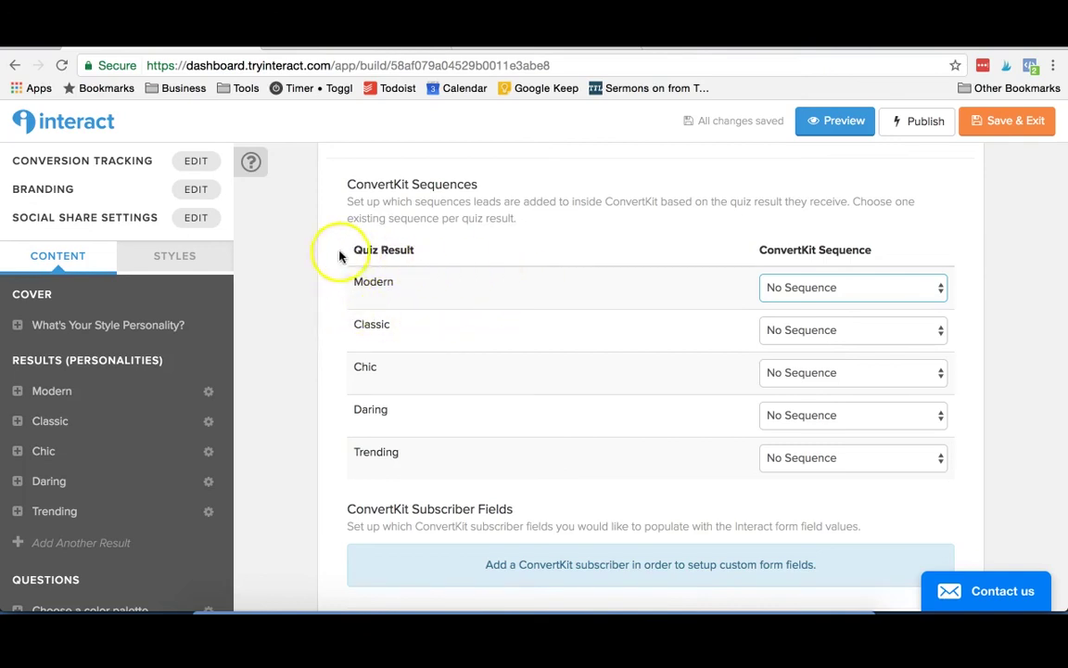
pyautogui.click(818, 293)
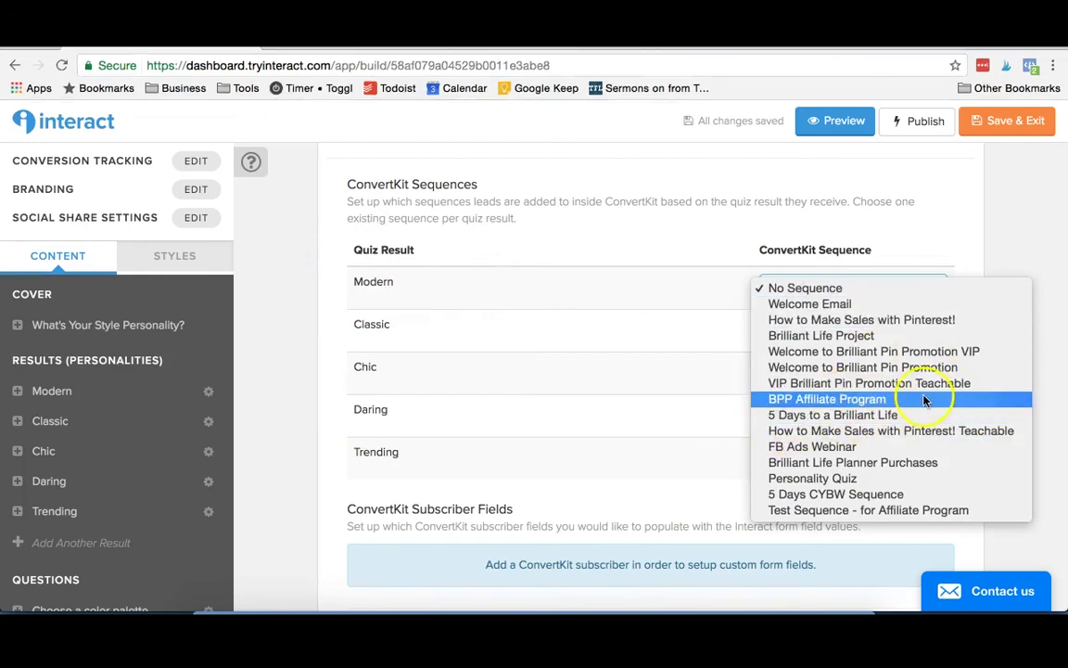
pyautogui.click(463, 235)
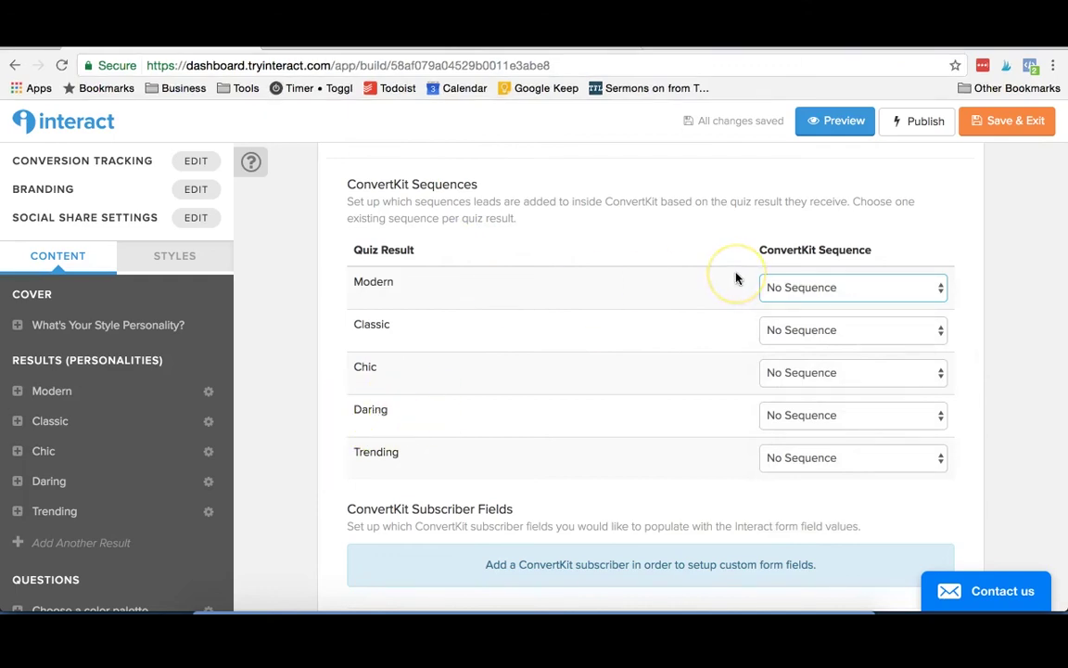
pyautogui.click(795, 289)
pyautogui.click(842, 297)
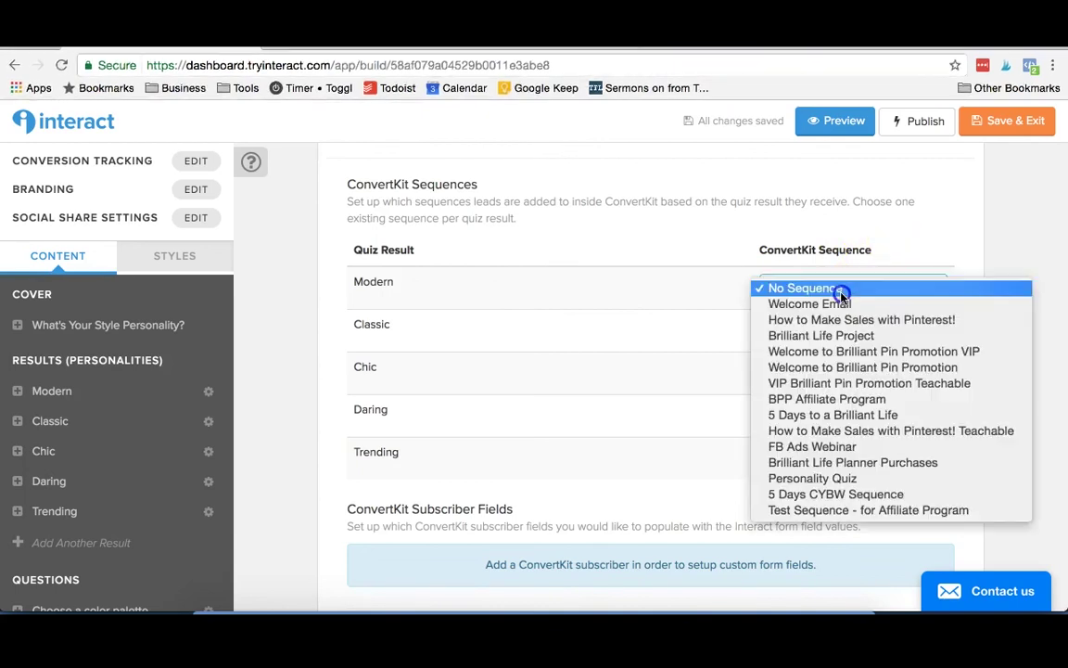
pyautogui.click(842, 479)
pyautogui.scroll(-1, 434, 428)
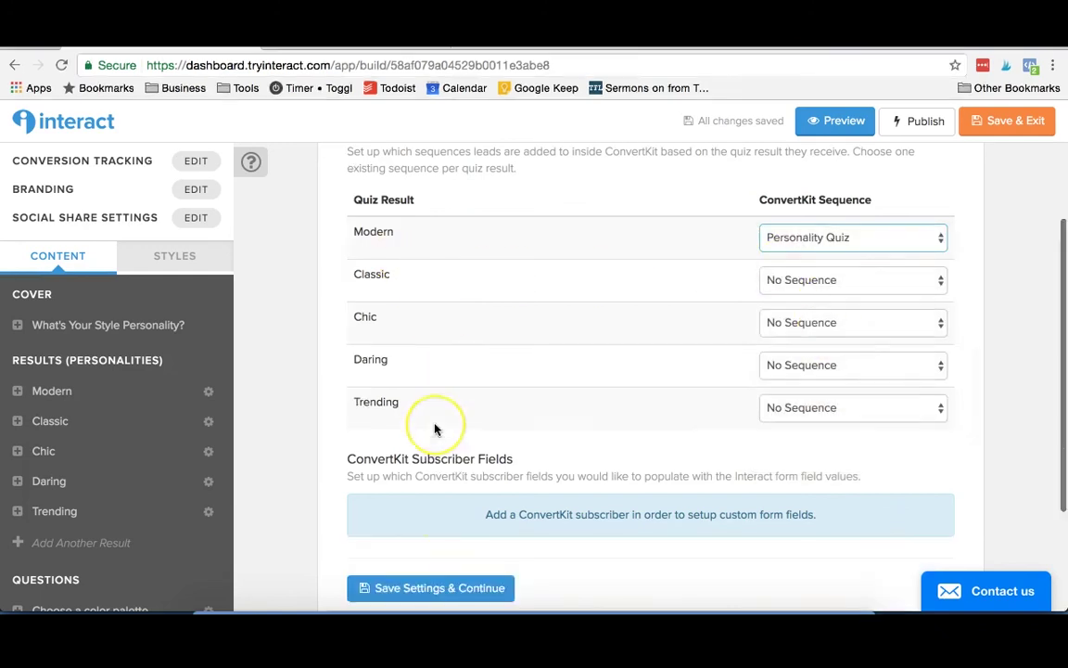
pyautogui.scroll(-2, 436, 428)
pyautogui.click(442, 476)
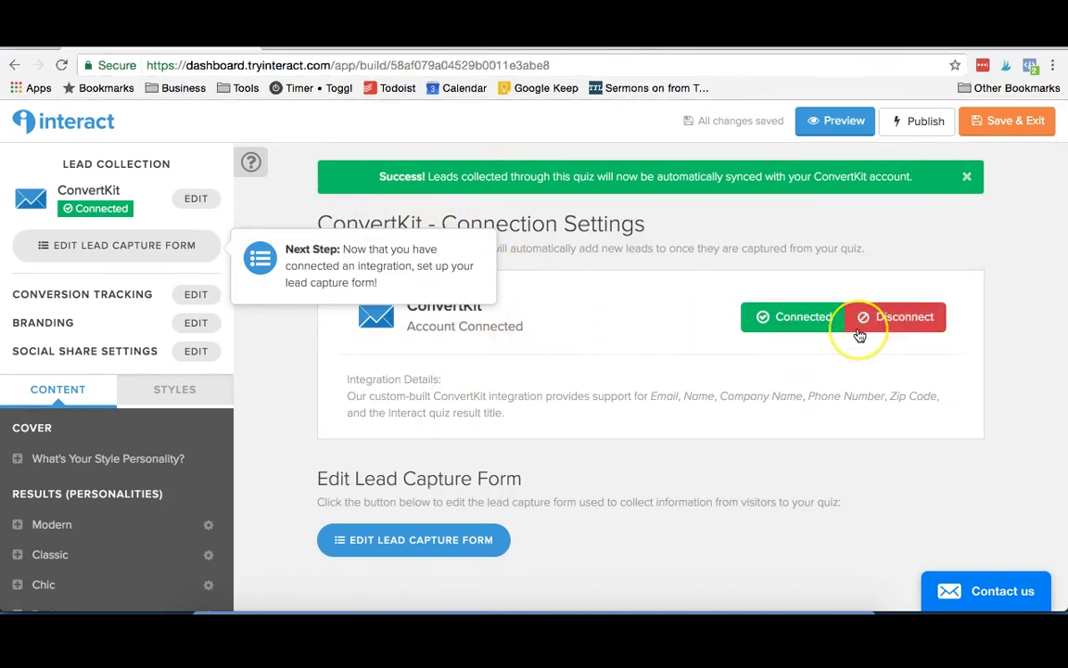
# - Check the ConvertKit account settings, then move over to the MailChimp dashboard
pyautogui.click(501, 47)
pyautogui.click(490, 62)
pyautogui.write('conv')
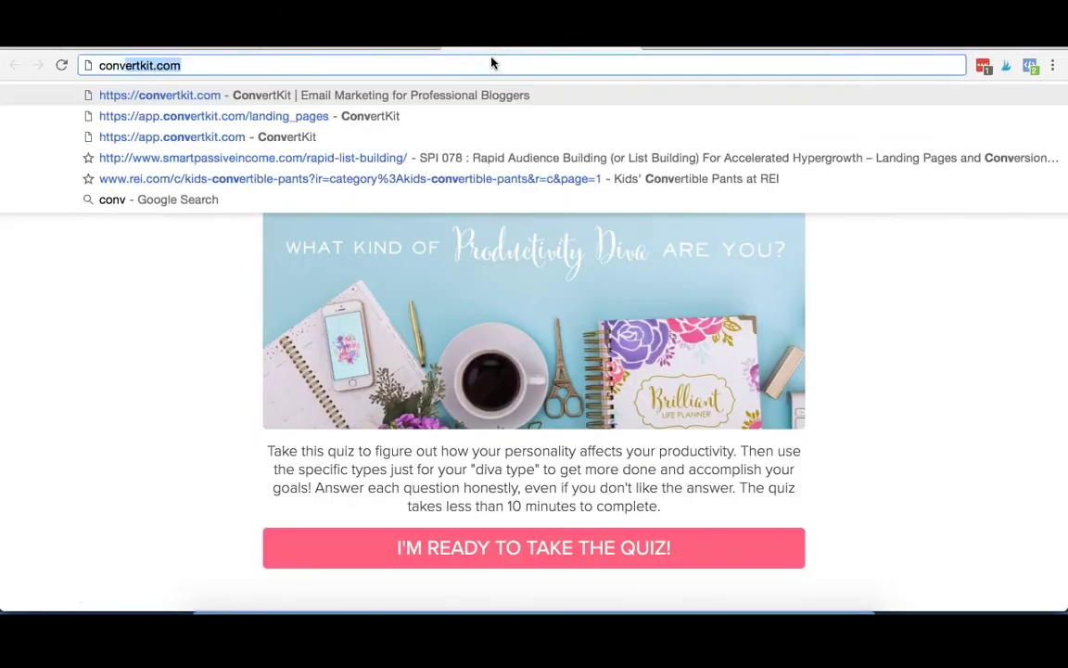
pyautogui.press('Return')
pyautogui.click(800, 125)
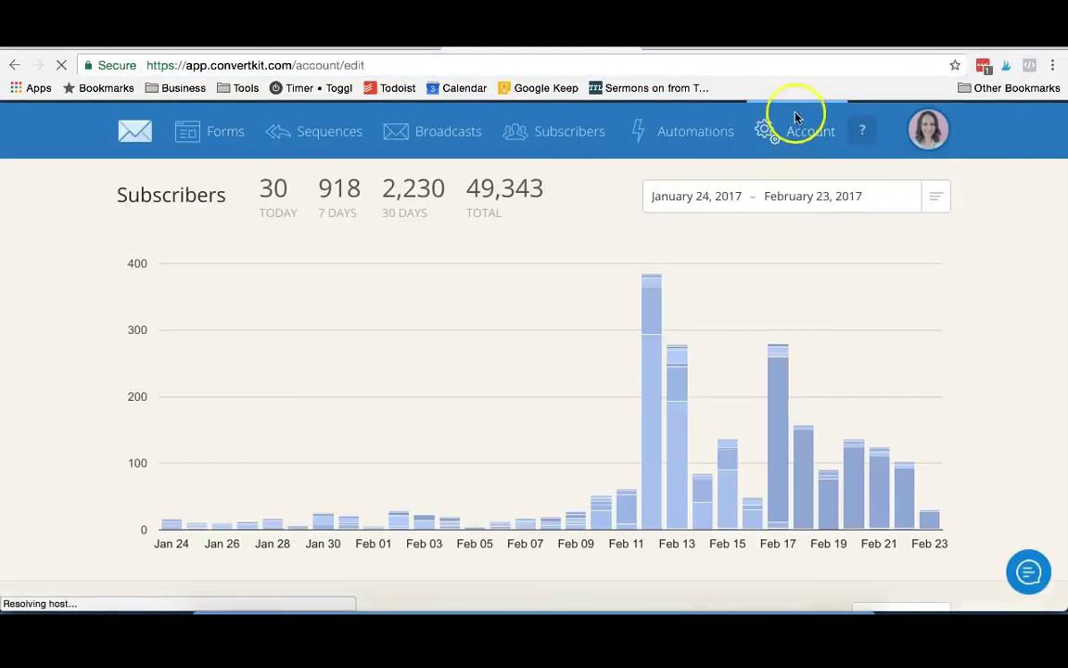
pyautogui.scroll(-2, 839, 250)
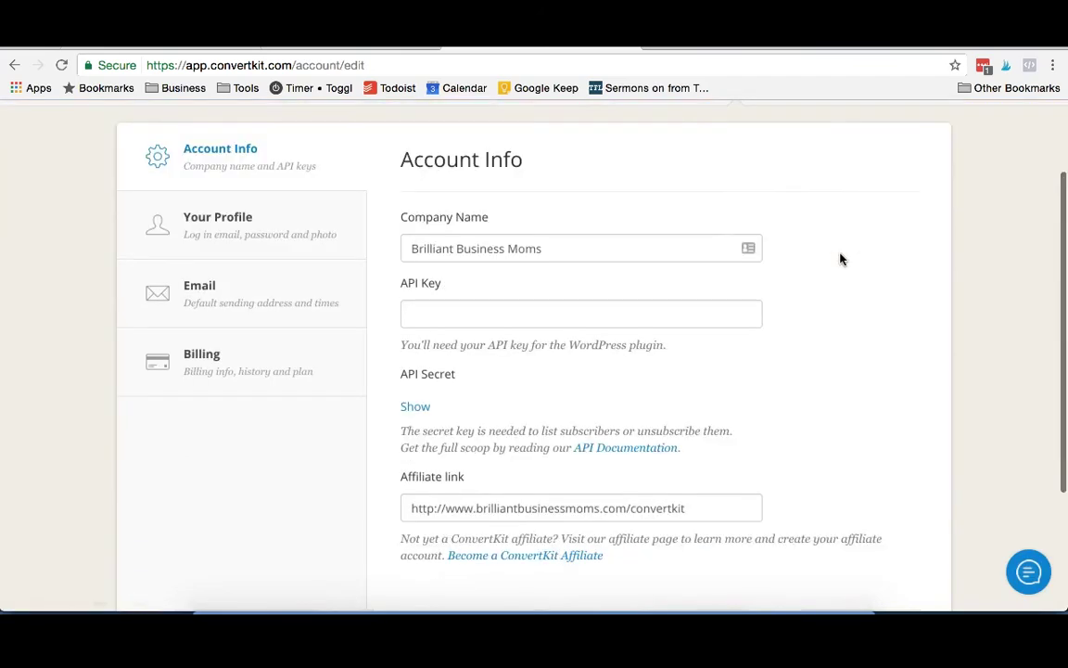
pyautogui.hotkey('ctrl', 'Tab')
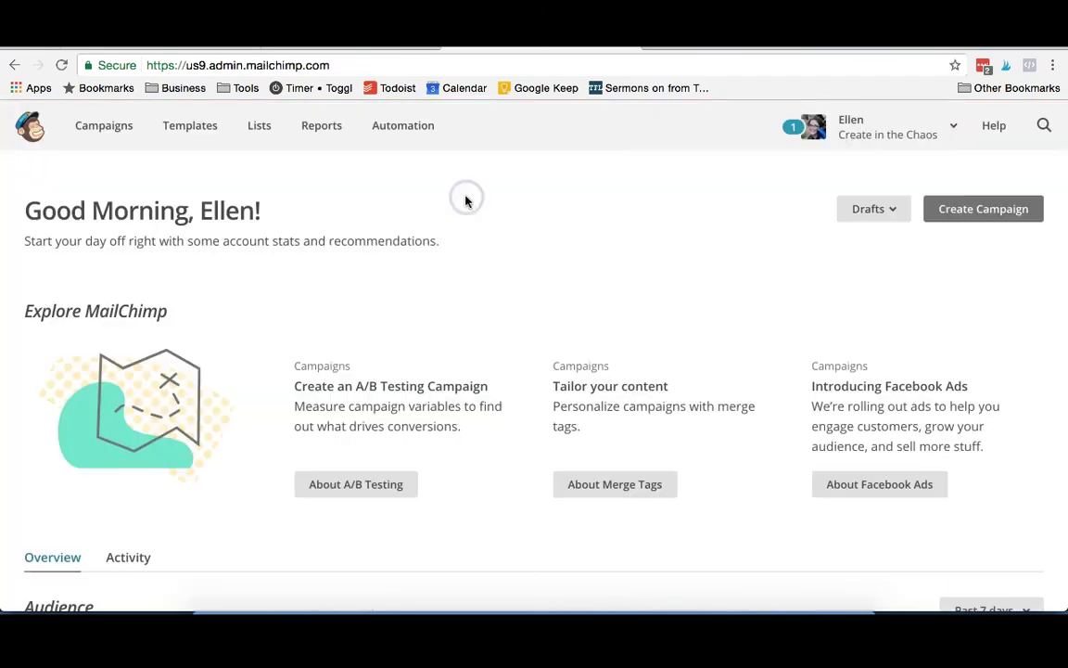
# - Select the API key on MailChimp's Account > Extras > API keys page, then return to Interact
pyautogui.click(961, 133)
pyautogui.click(782, 287)
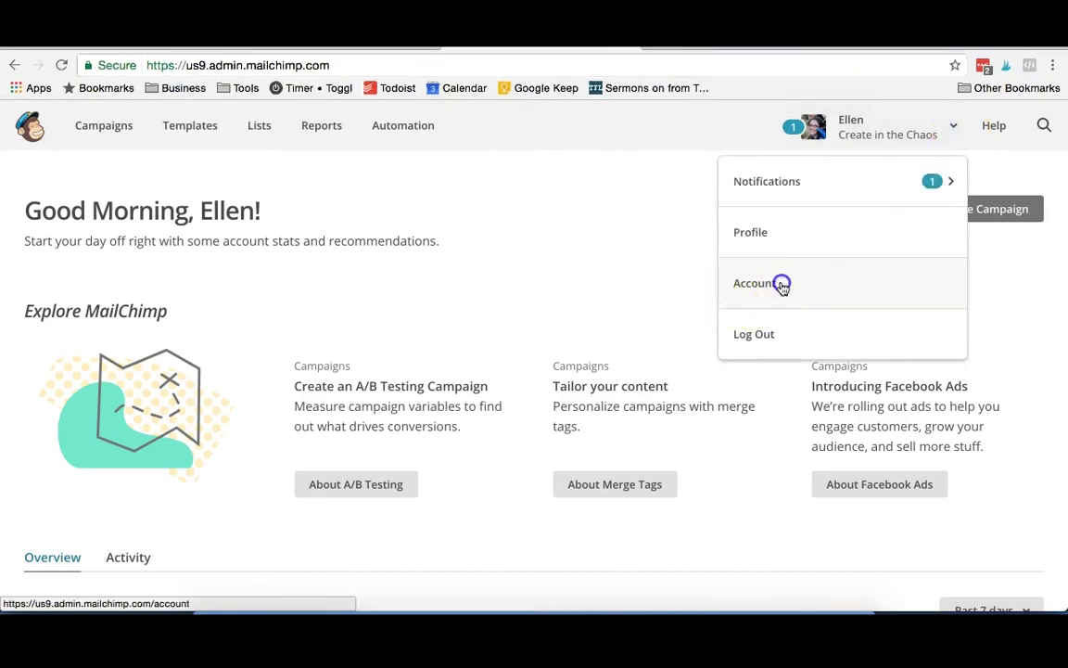
pyautogui.click(322, 290)
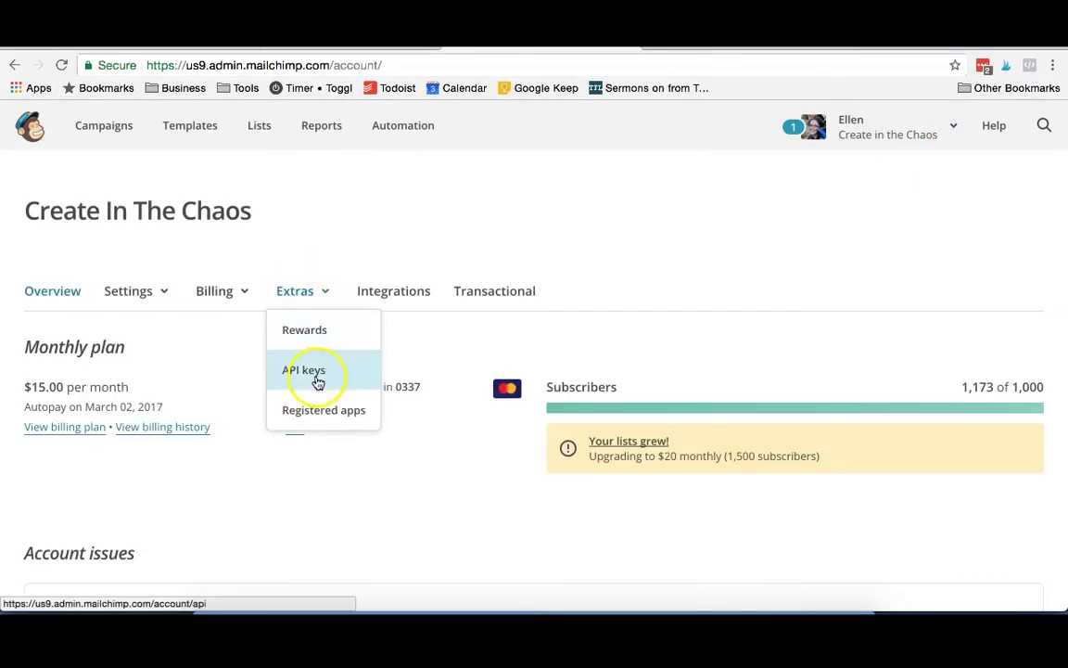
pyautogui.click(317, 380)
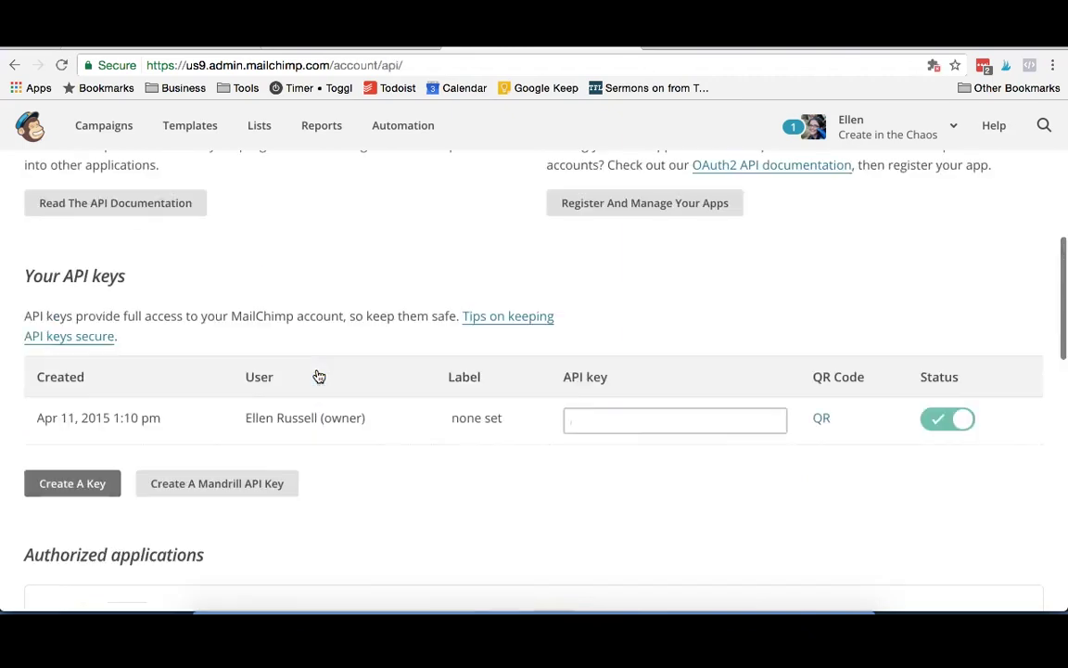
pyautogui.click(672, 414)
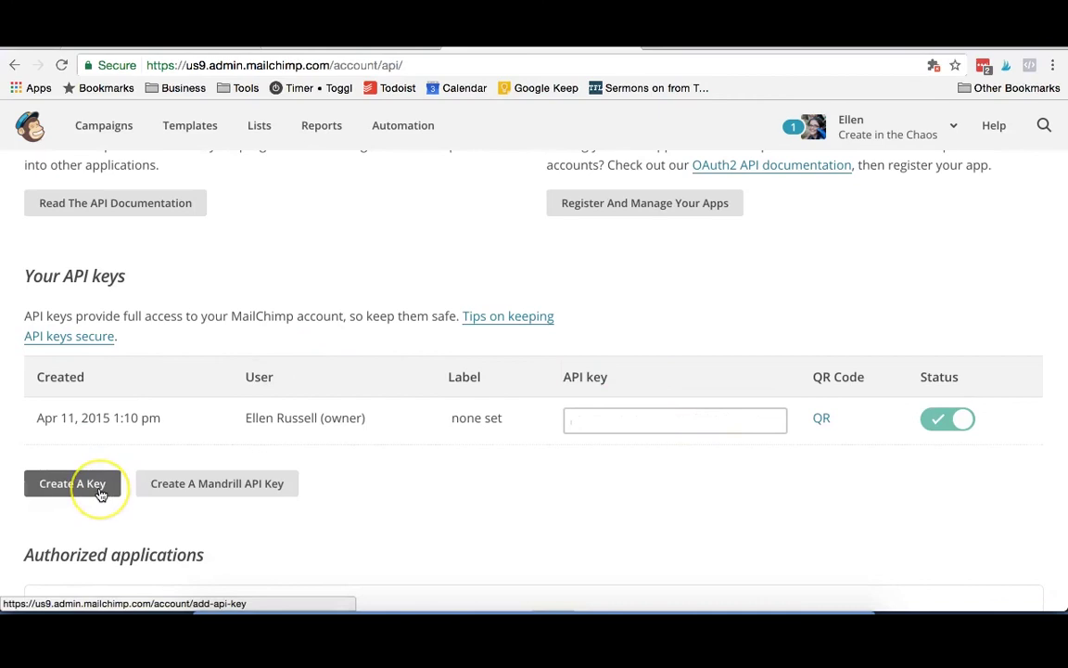
pyautogui.click(623, 428)
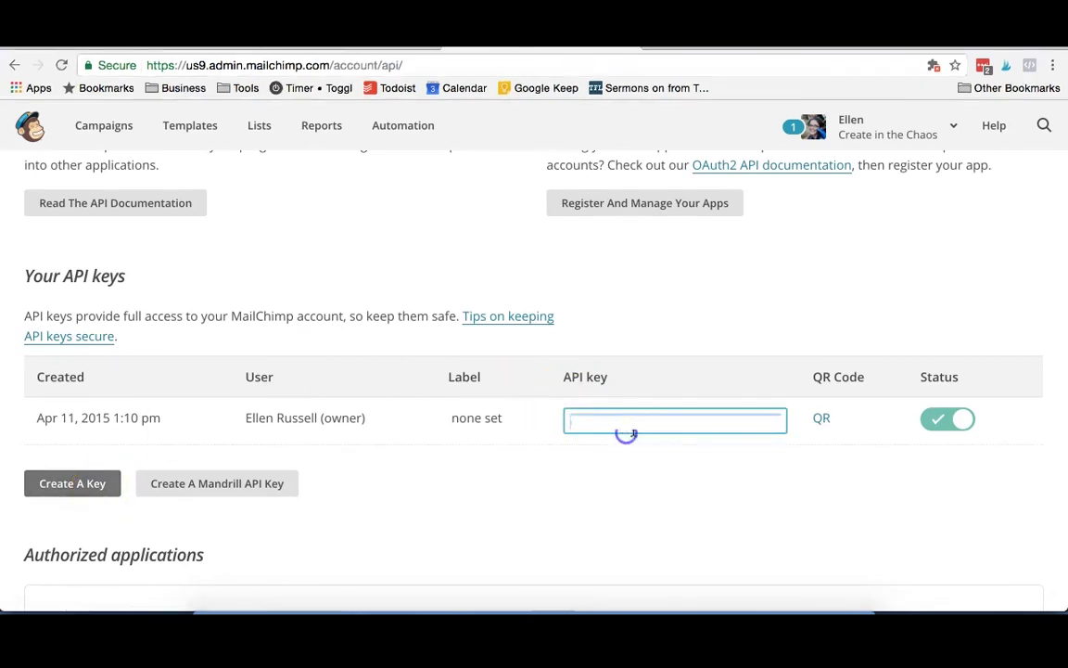
pyautogui.click(286, 44)
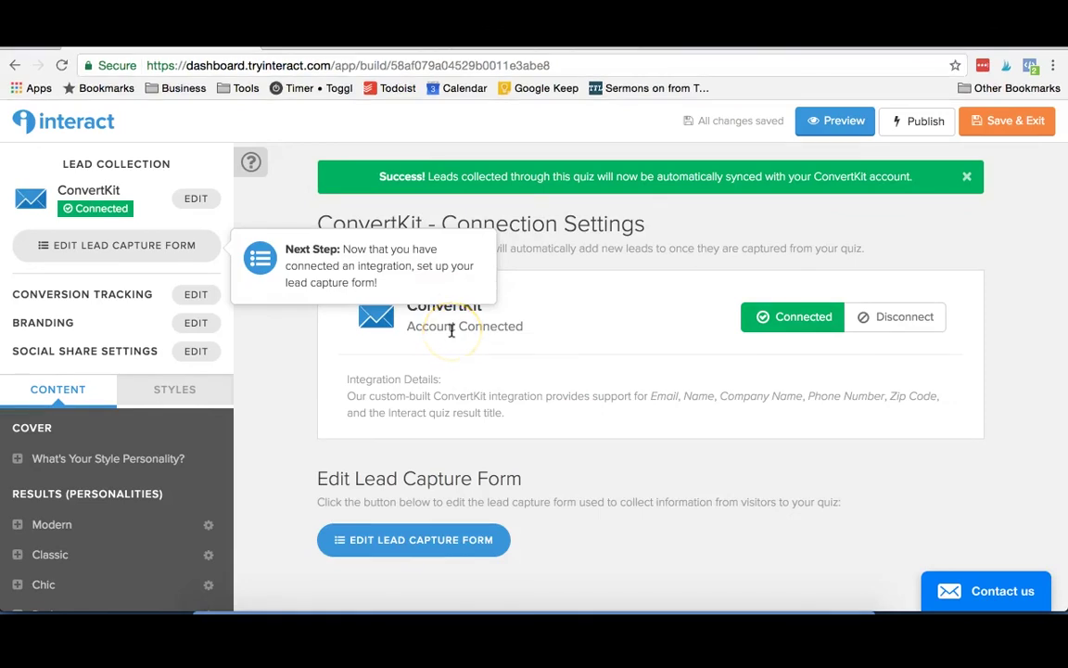
# - Leave the editor for the dashboard, look at Giveaways and Live Polls, then return to Quizzes
pyautogui.click(52, 231)
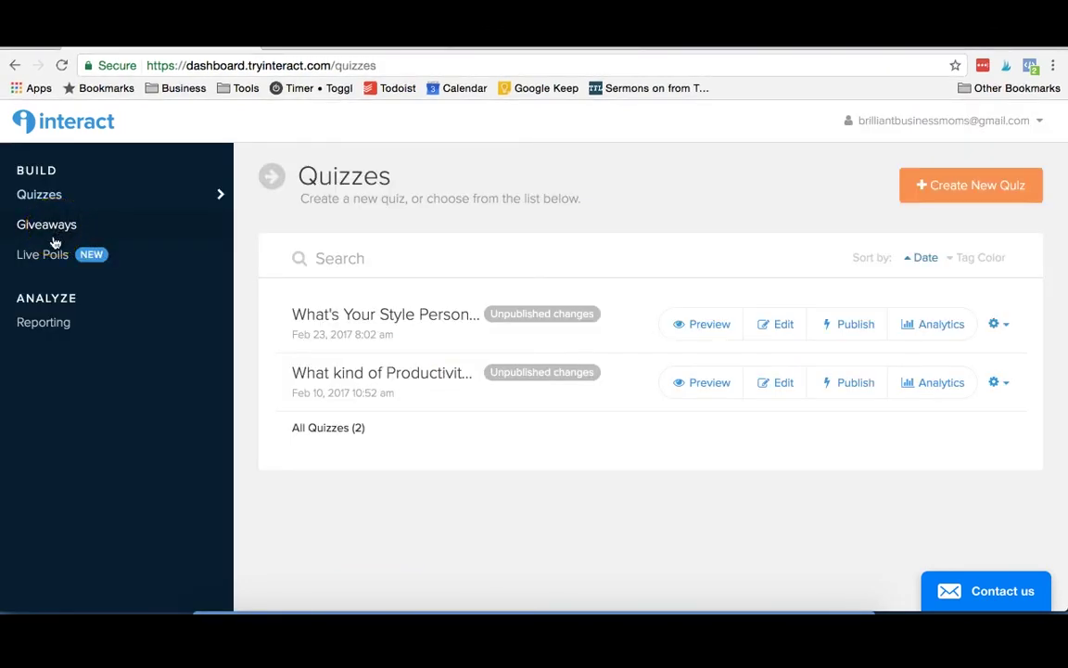
pyautogui.click(54, 232)
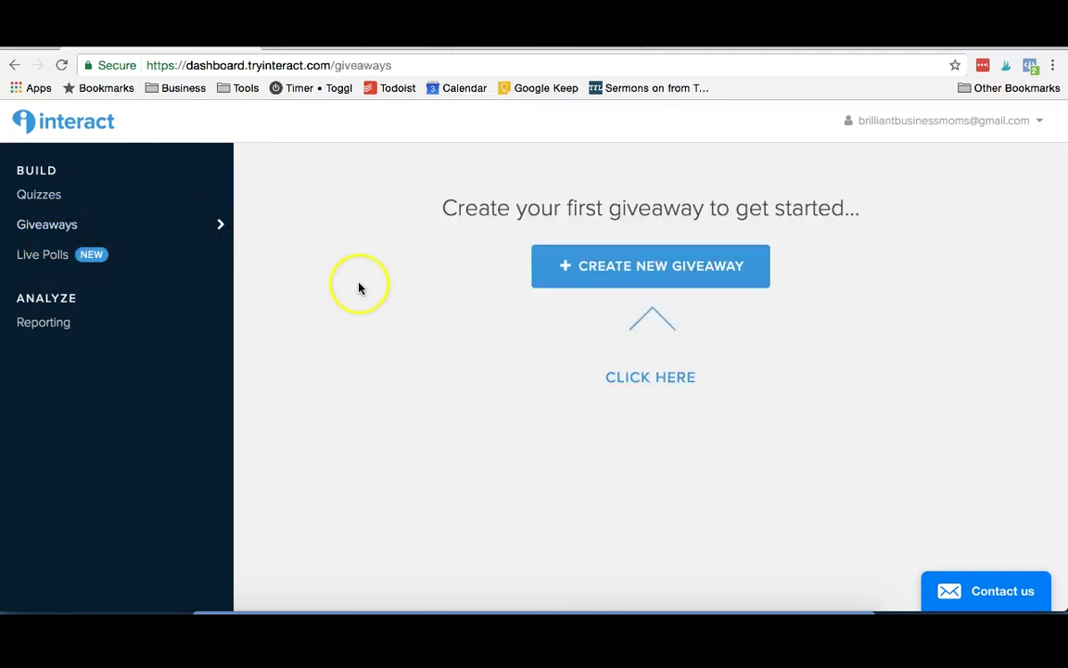
pyautogui.click(65, 254)
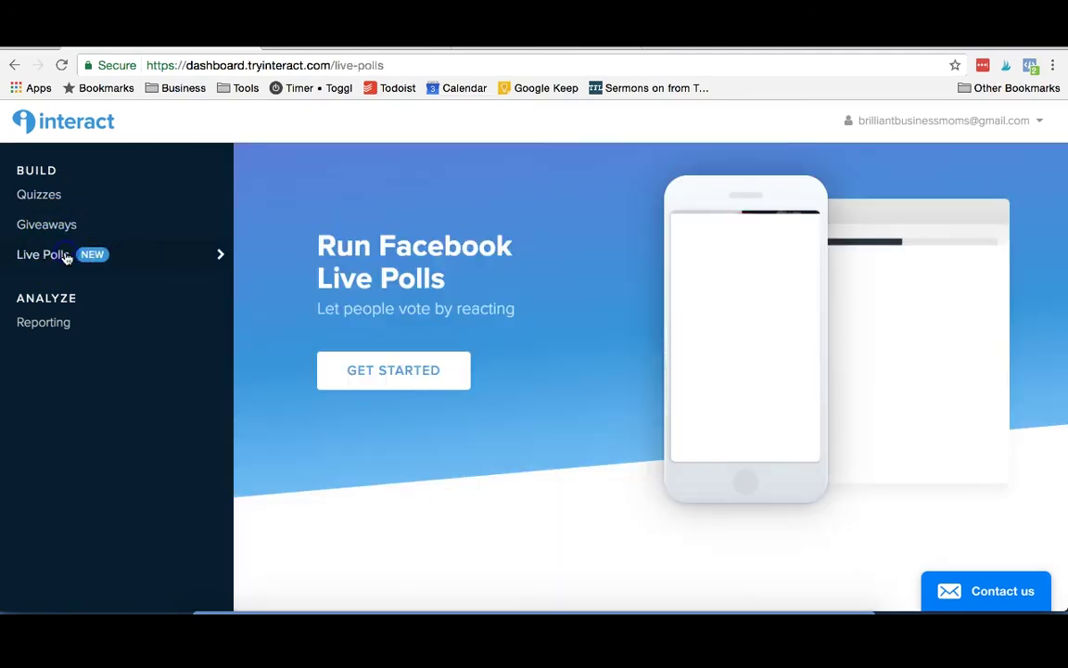
pyautogui.click(55, 193)
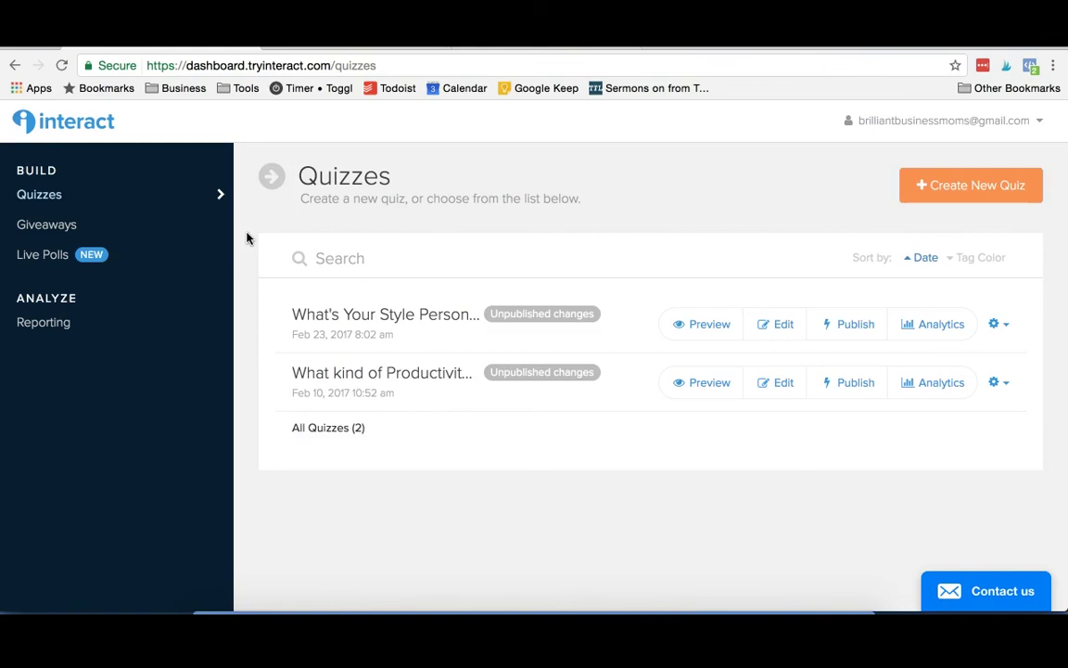
pyautogui.click(365, 211)
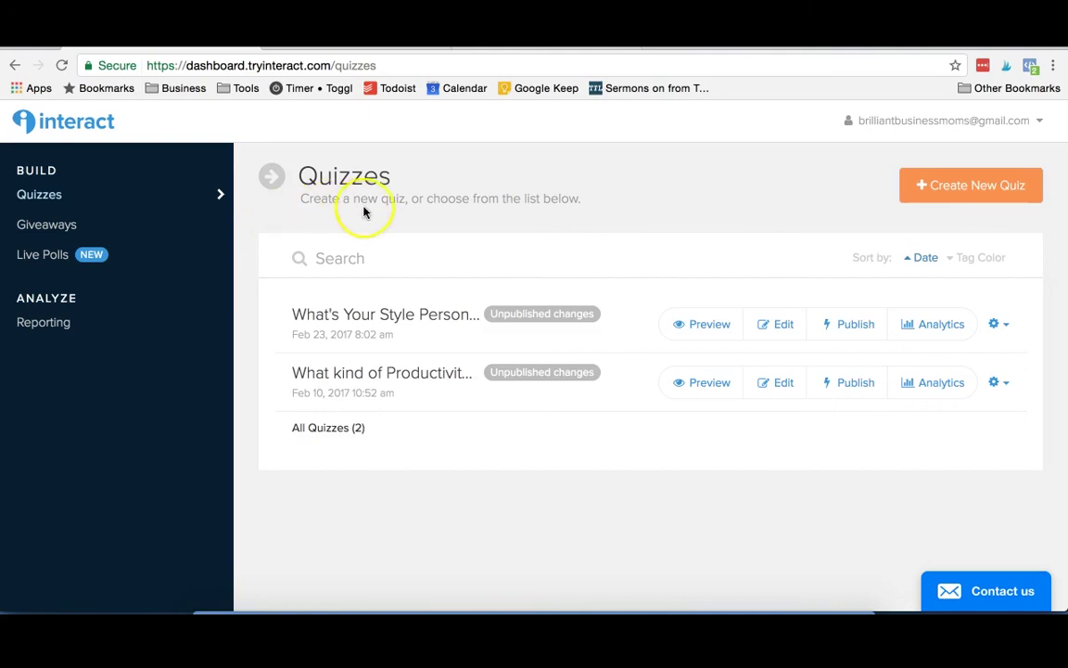